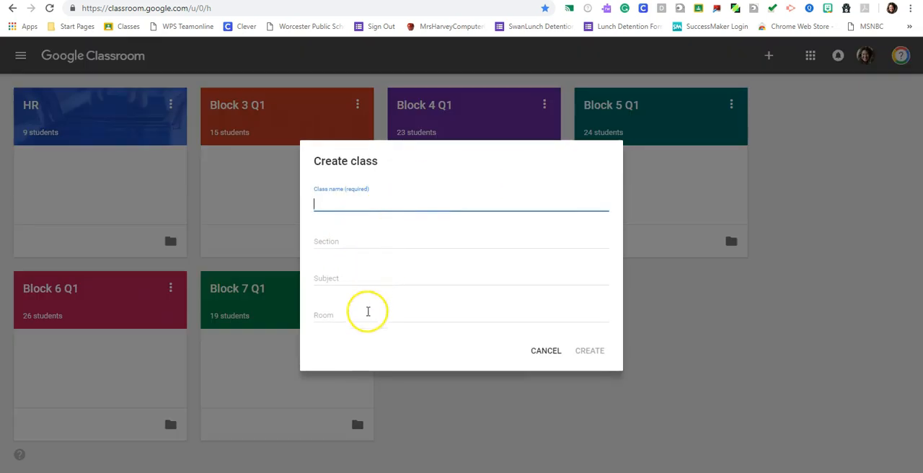
- Create a class named B2 Q2 with section 2, subject Computer Technology and room 319
text(Q)
key(BackSpace)
text(B2 Q2)
click(427, 246)
text(2)
click(346, 279)
text(C)
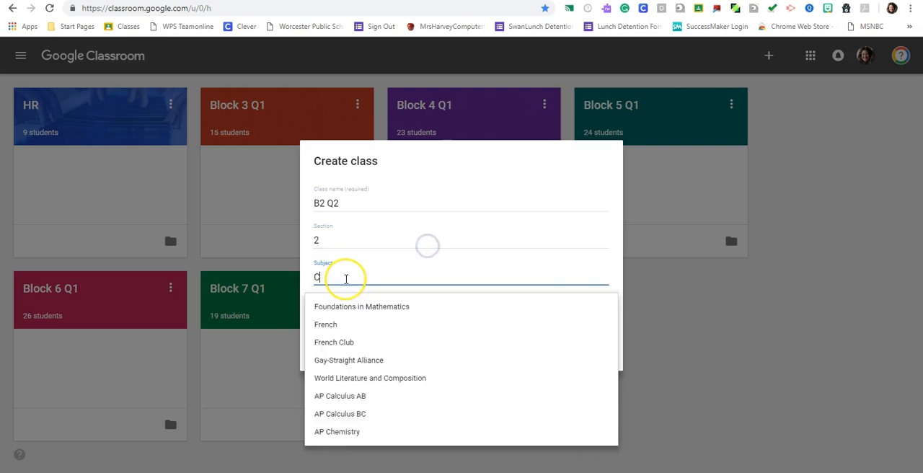
text(omputer Technology)
key(Tab)
text(219)
click(588, 350)
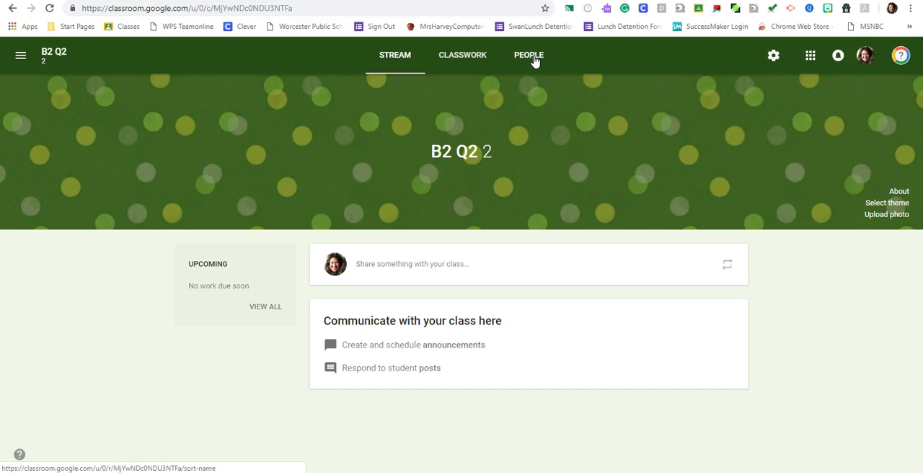
- Apply the red herringbone pattern as the class theme
click(887, 203)
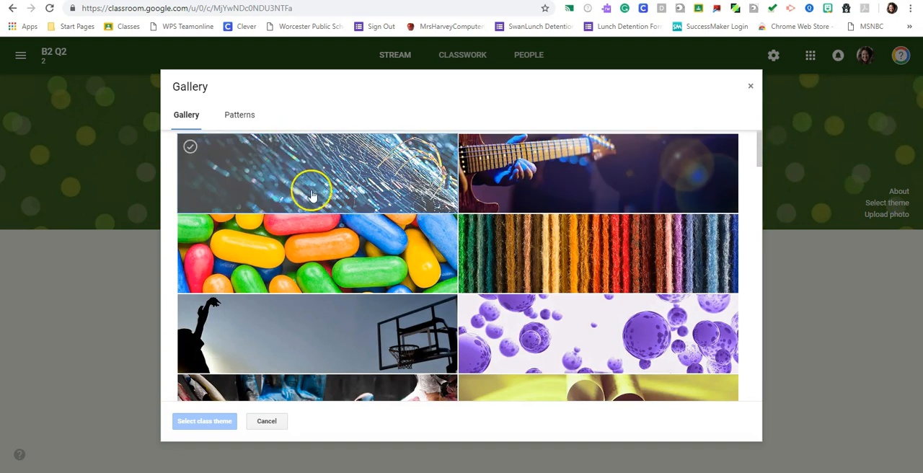
scroll(389, 245, down, 4)
scroll(392, 245, down, 5)
click(237, 112)
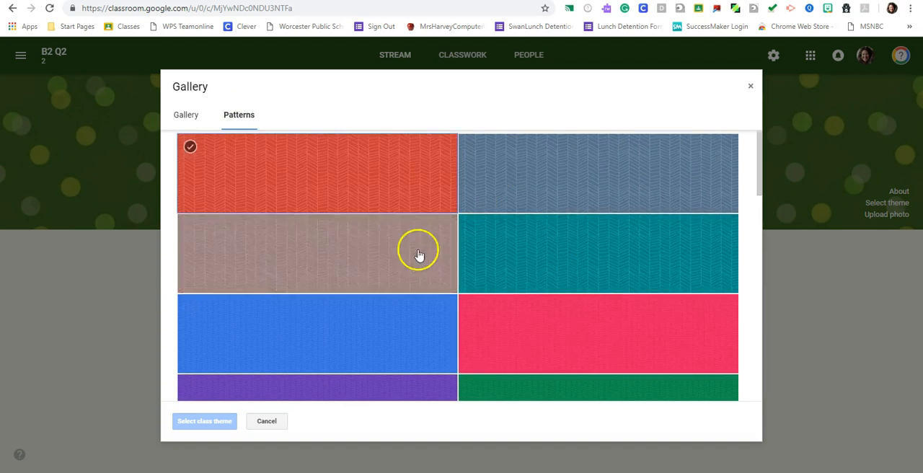
scroll(546, 286, down, 6)
scroll(548, 284, down, 5)
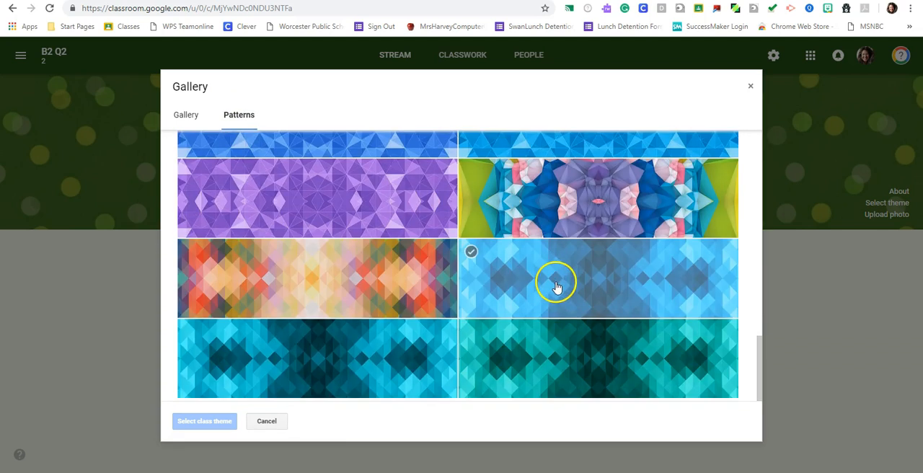
scroll(561, 302, up, 8)
scroll(569, 306, up, 5)
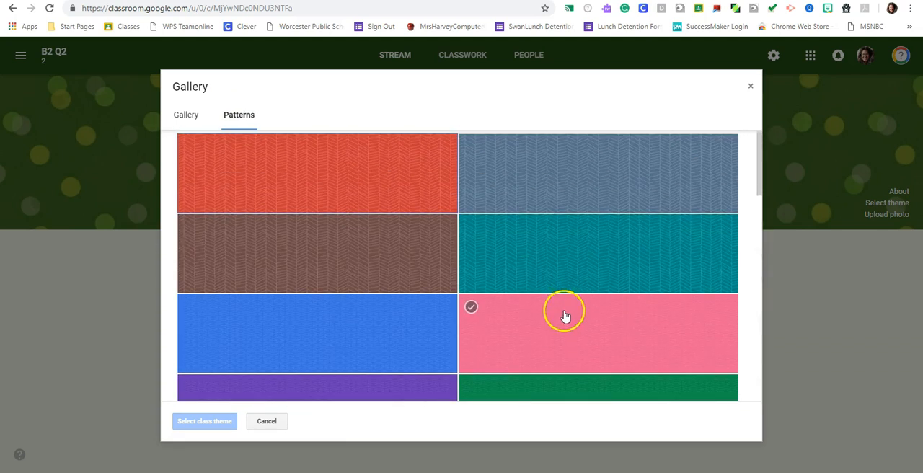
double_click(361, 192)
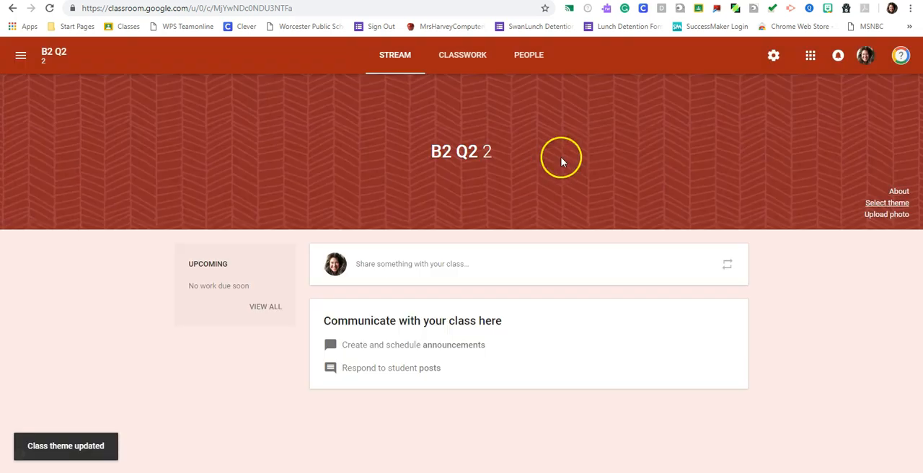
- View the class details, enlarge the class code to full screen, and return to the class stream
click(899, 191)
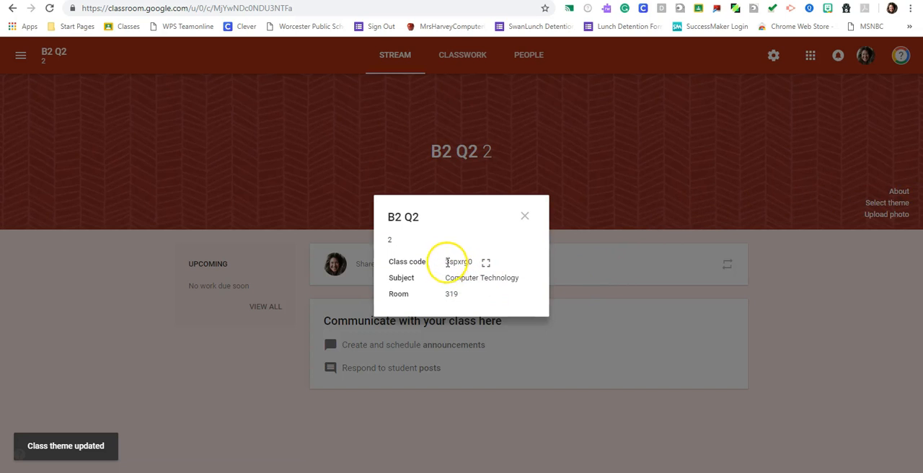
drag(443, 266, 476, 263)
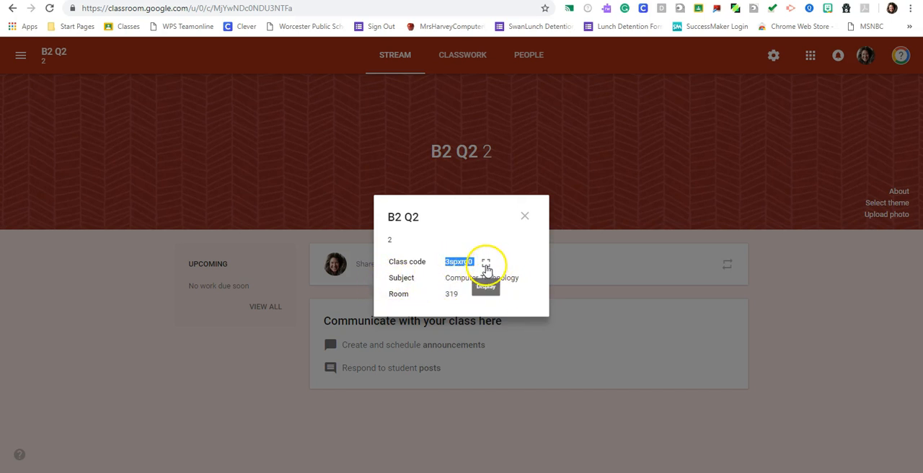
click(486, 267)
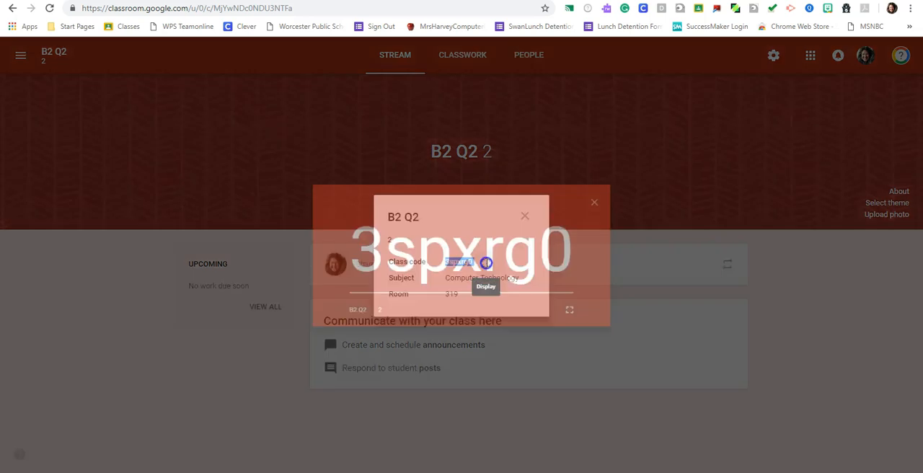
click(587, 320)
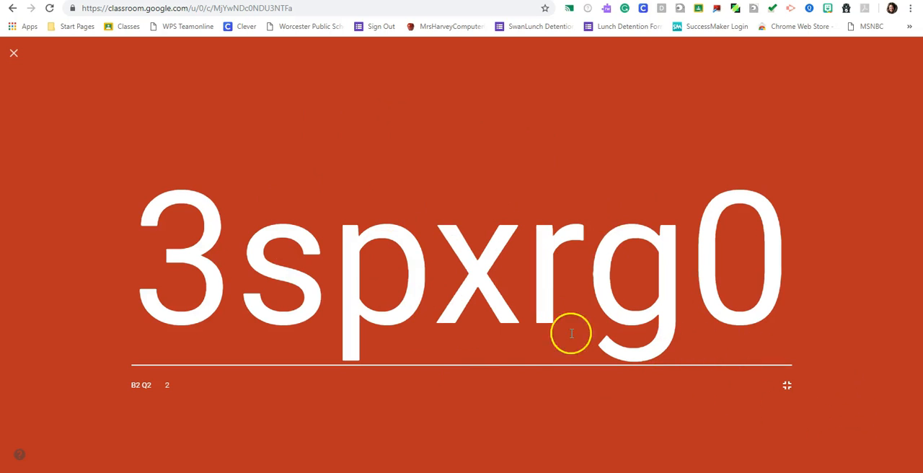
click(14, 53)
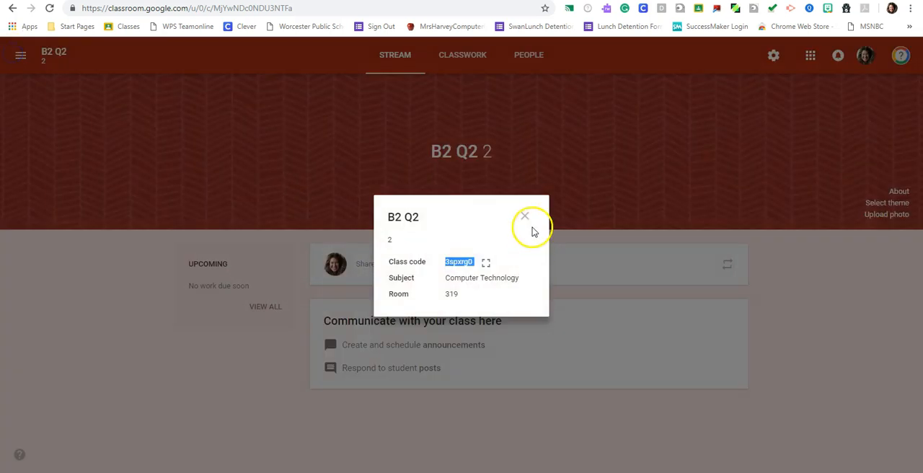
click(529, 213)
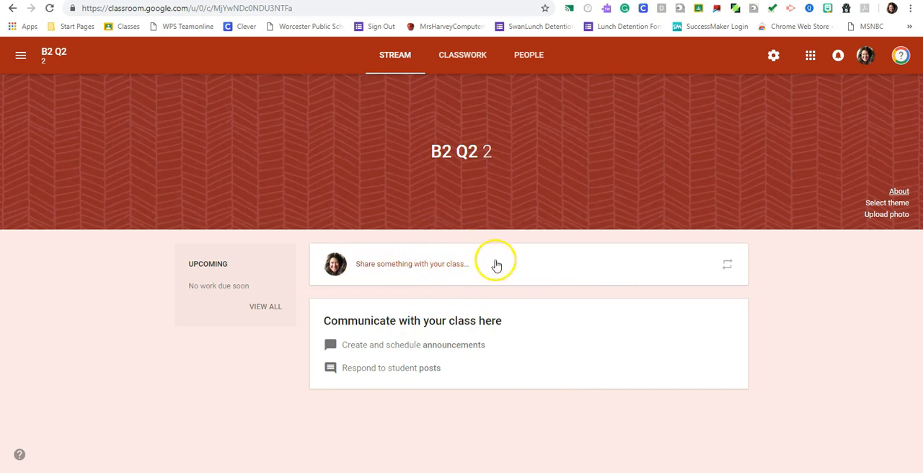
- Set the class stream so that only teachers can post or comment
click(772, 58)
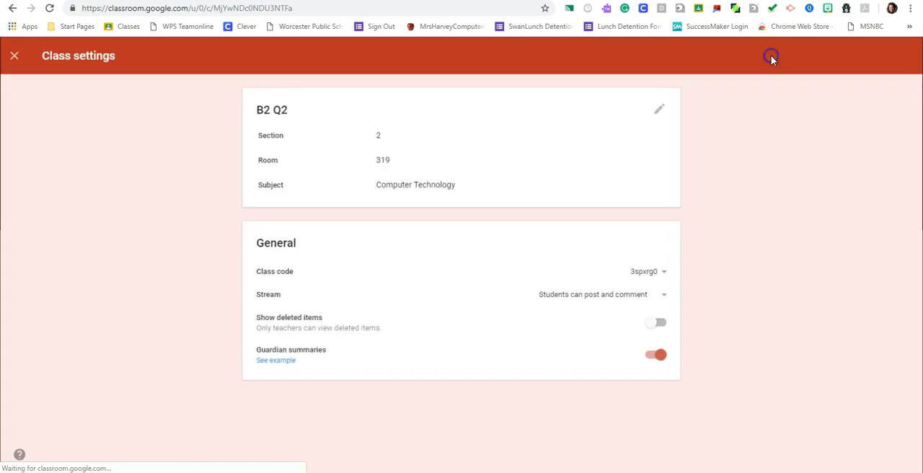
click(662, 295)
click(636, 336)
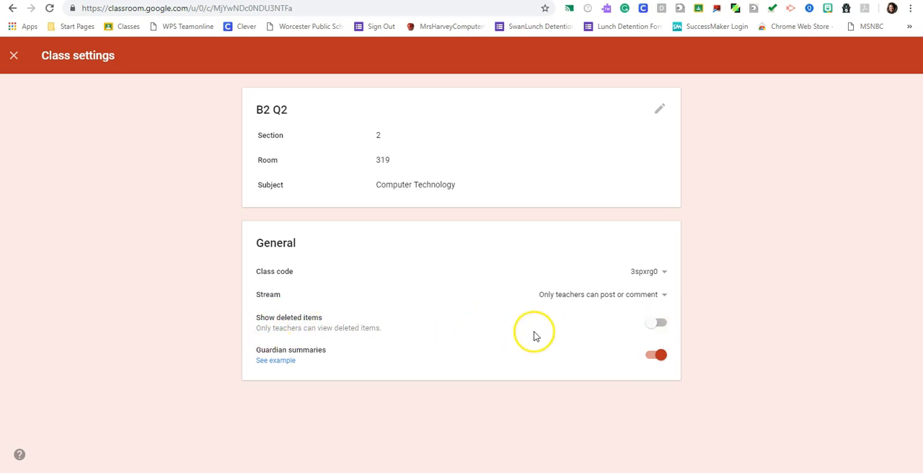
- Look at the example of guardian email summaries, and return from the class settings to the stream
click(278, 361)
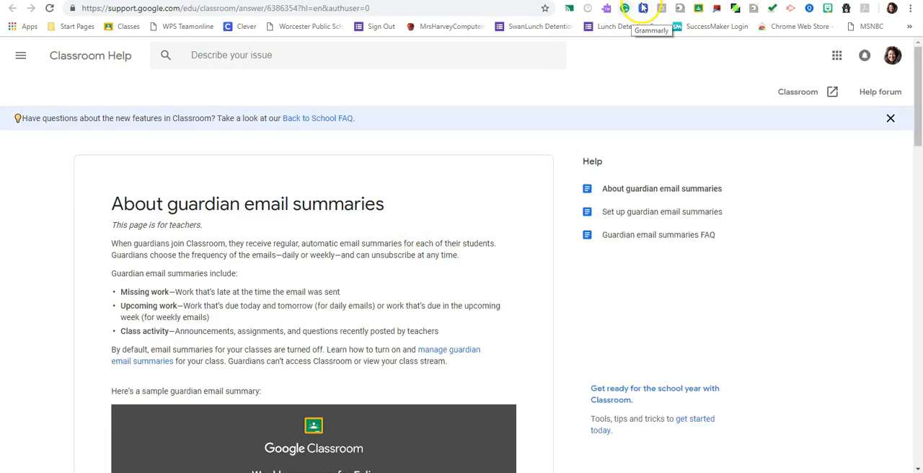
key(alt+Left)
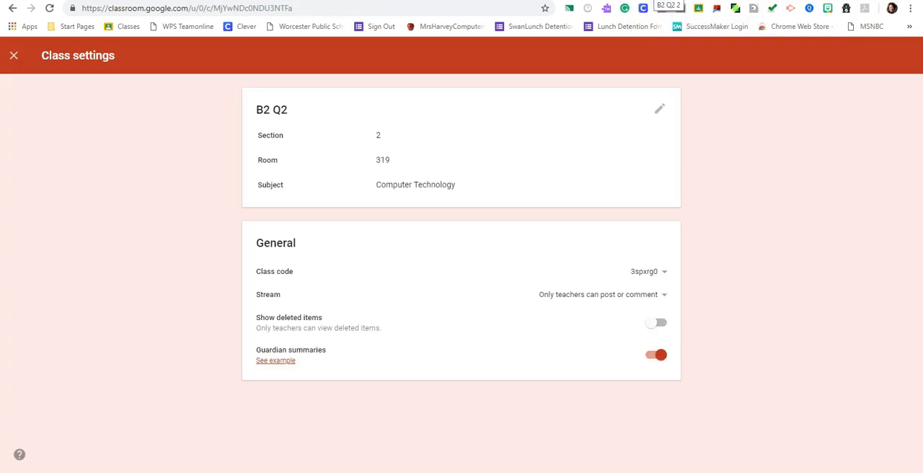
click(14, 56)
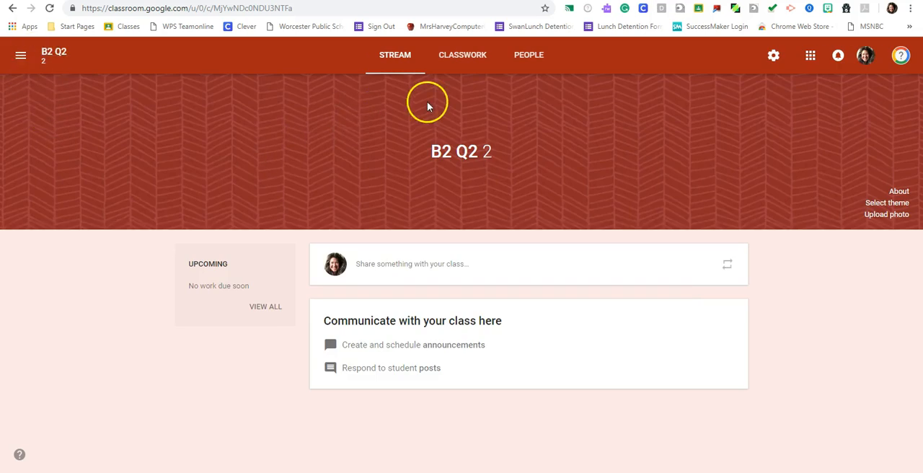
- View the form for inviting students to the class and close it without inviting anyone
click(527, 57)
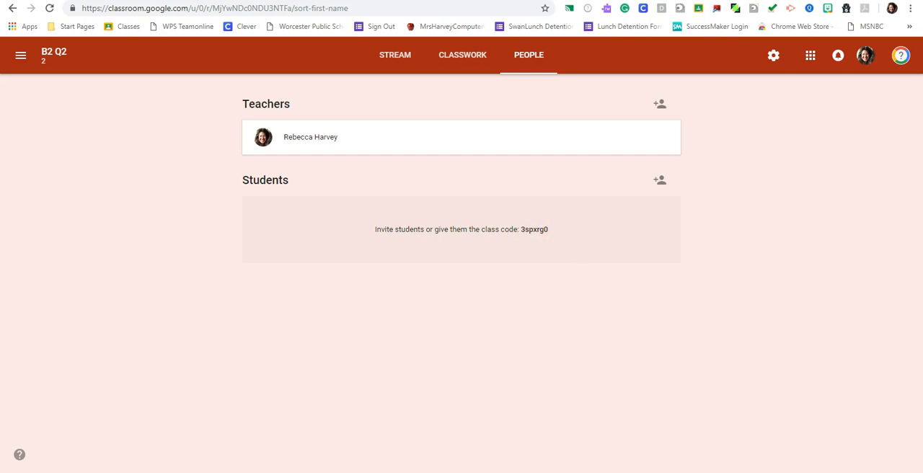
click(659, 179)
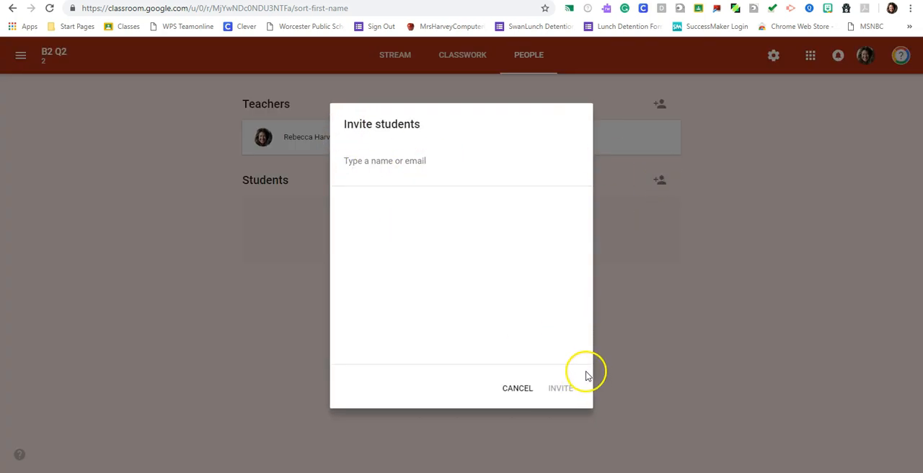
click(518, 389)
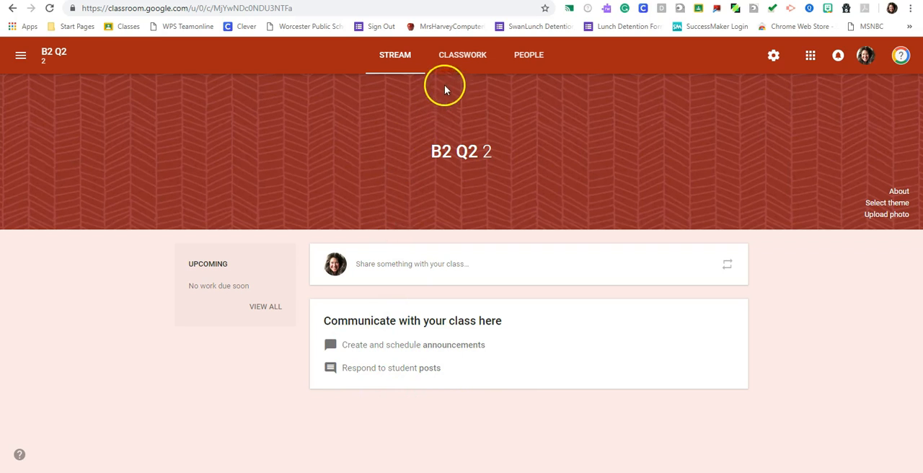
- Reuse the post "Formatting in Drawings- Lyrics" from Block 7 Q1 as classwork, creating new copies of all attachments
click(457, 62)
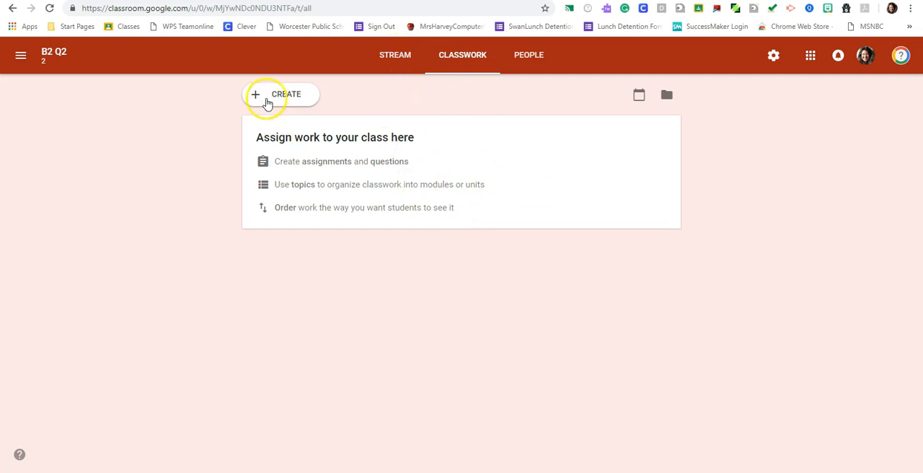
click(261, 100)
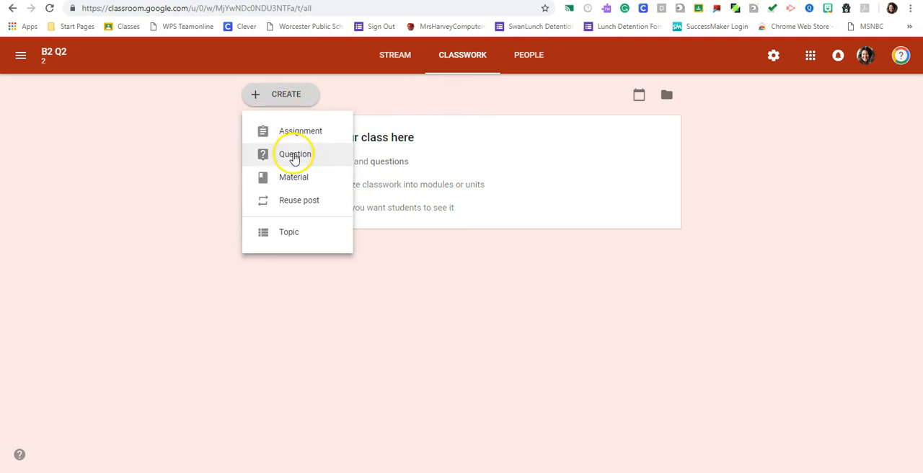
click(295, 205)
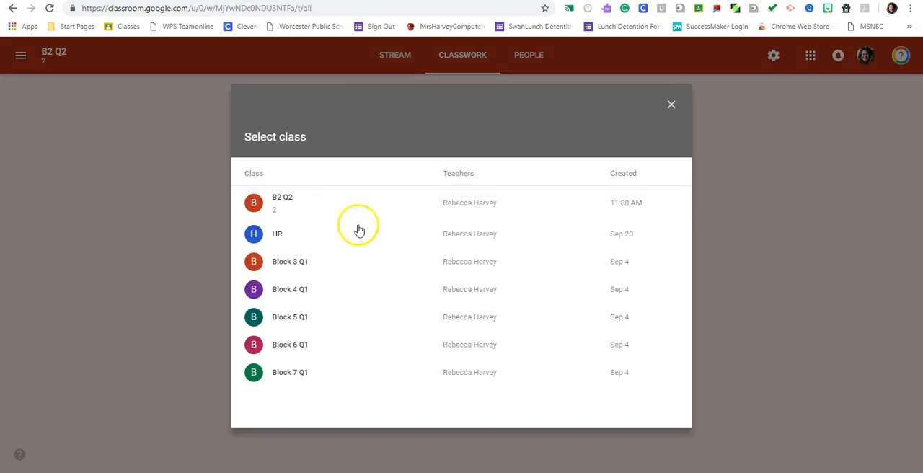
click(287, 375)
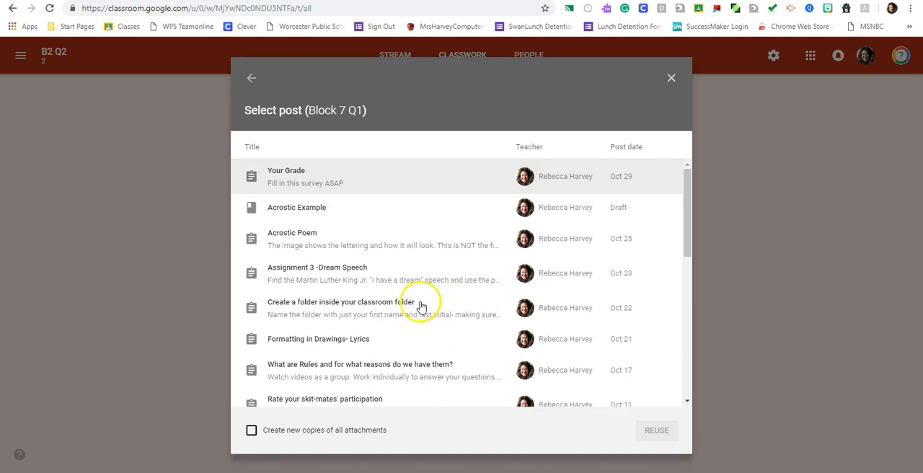
click(302, 341)
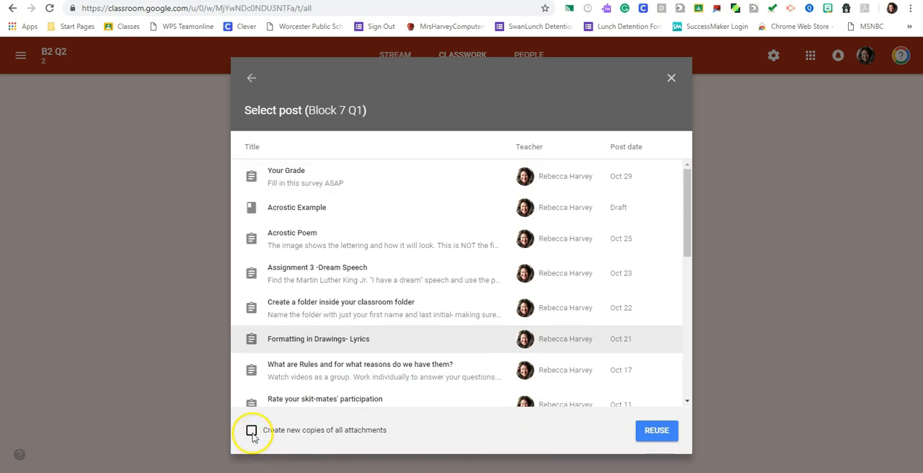
click(252, 431)
click(656, 433)
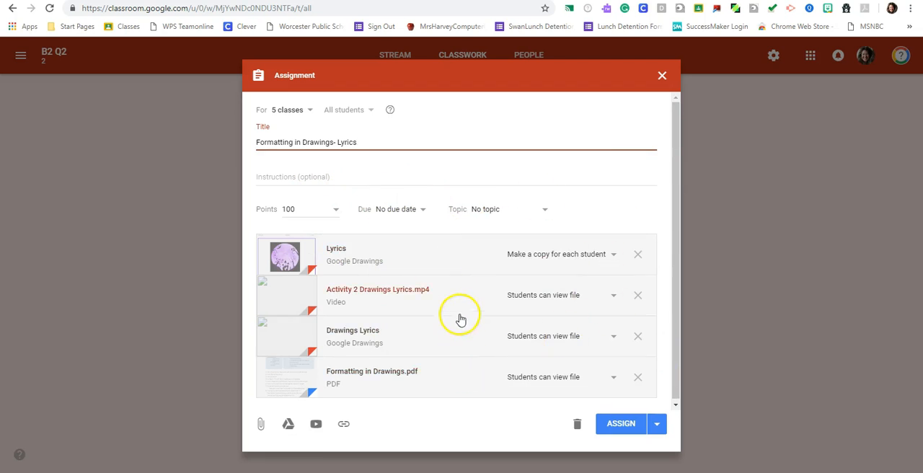
- Try to attach the recent Google Drive file Drawings Lyrics to the assignment
click(287, 424)
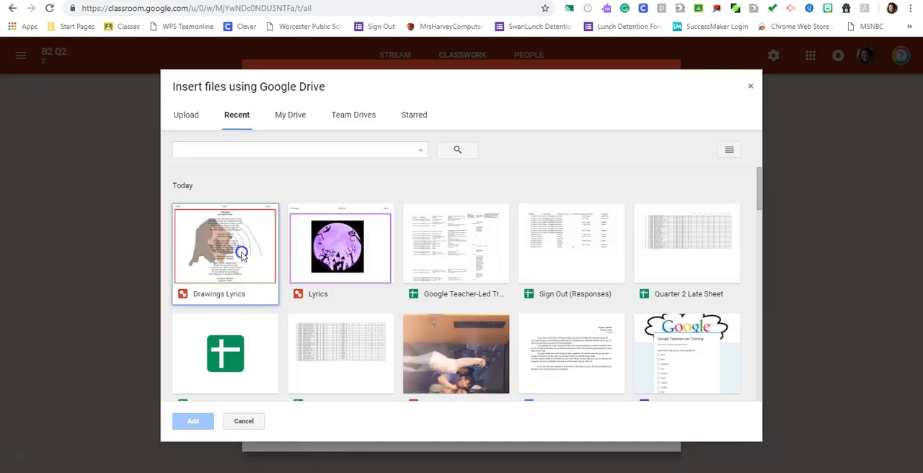
double_click(242, 256)
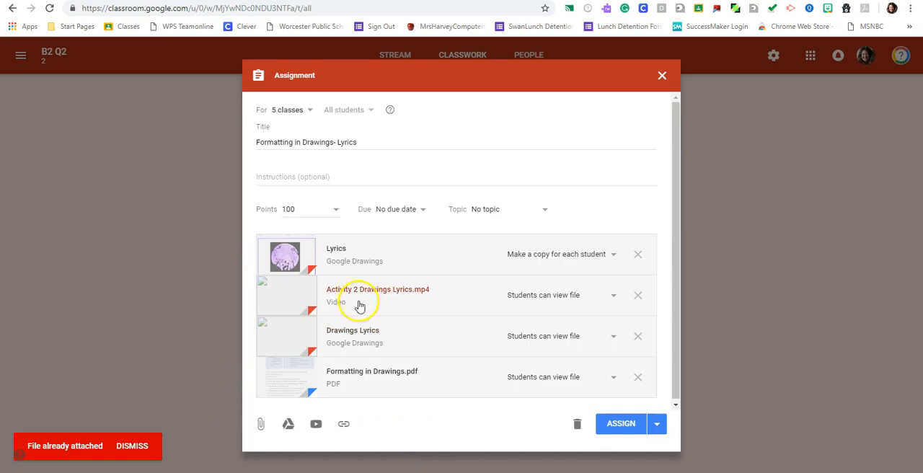
click(294, 178)
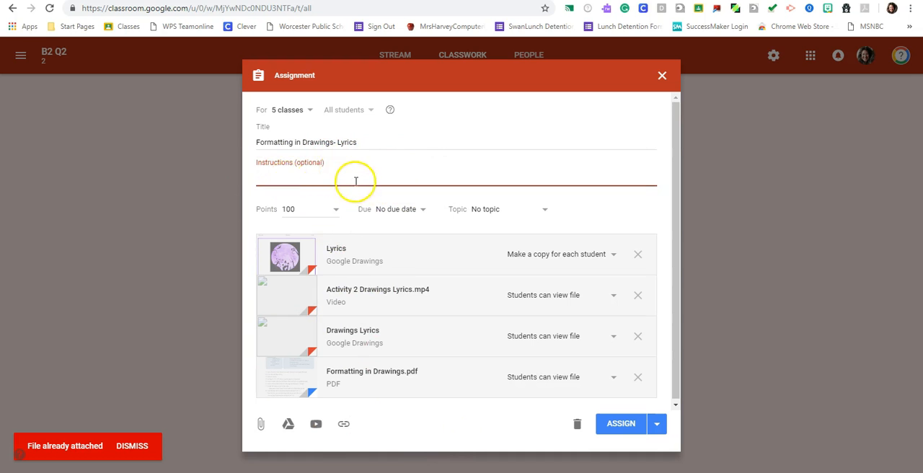
- Limit the assignment to class B2 Q2 by deselecting Block 4 Q1, Block 5 Q1, Block 6 Q1 and Block 7 Q1
click(311, 112)
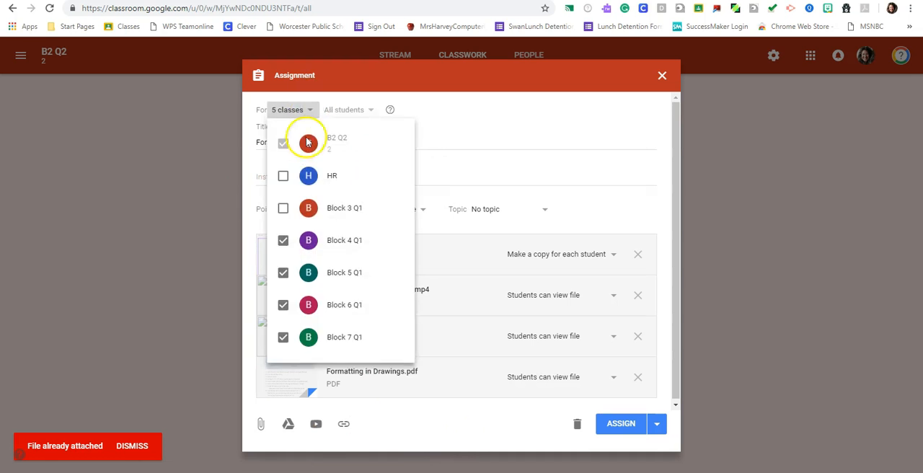
click(284, 245)
click(283, 272)
click(284, 304)
click(282, 336)
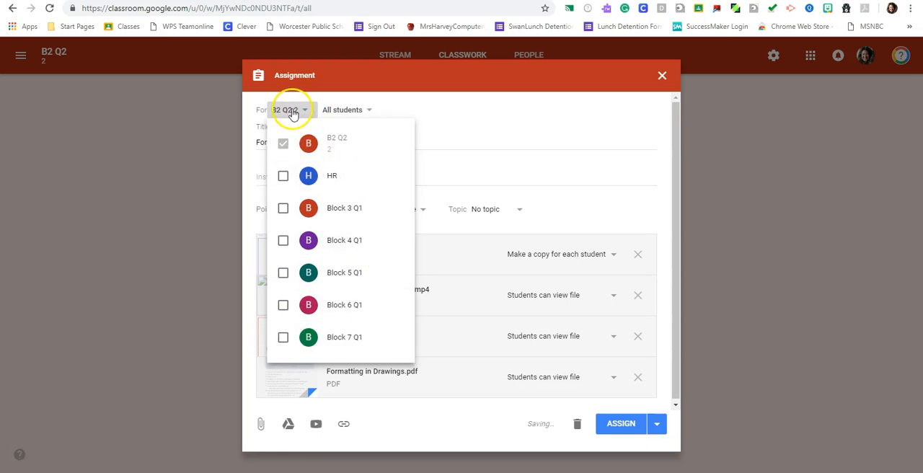
click(288, 113)
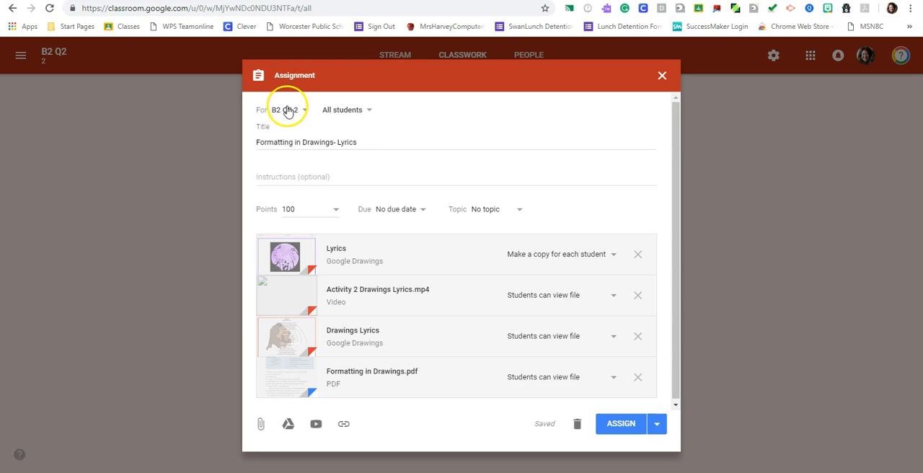
- Review which classes and which students can be chosen to receive the assignment
click(303, 112)
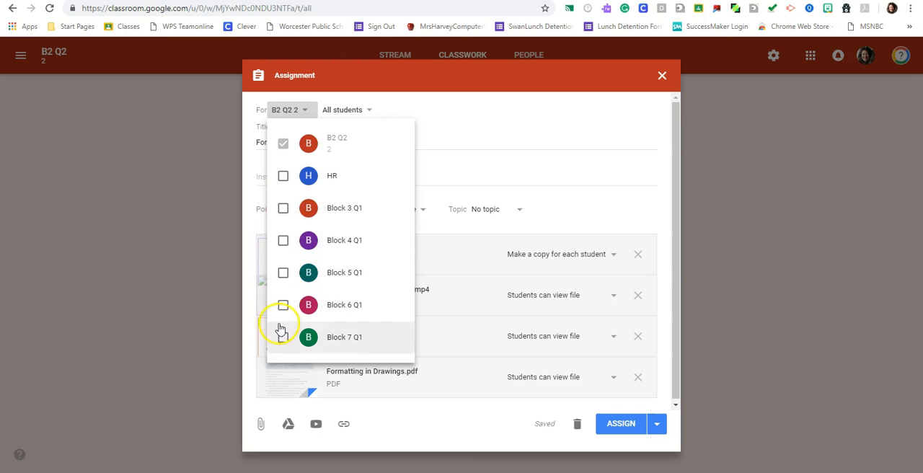
click(454, 134)
click(370, 111)
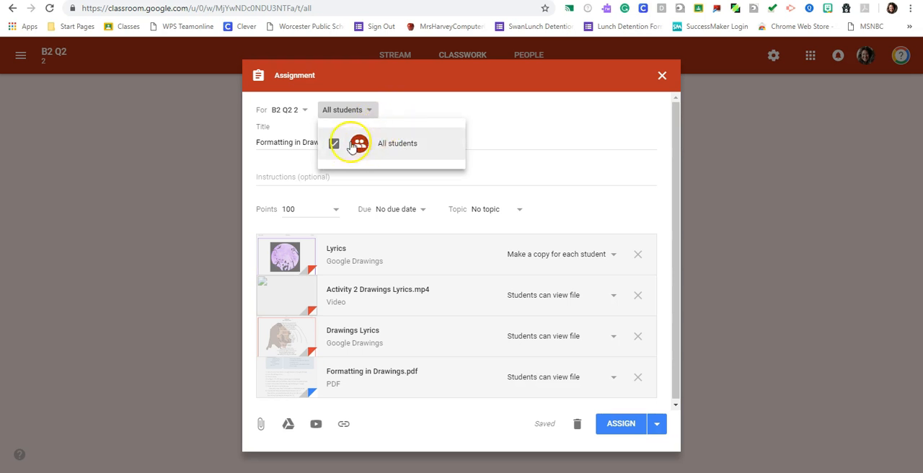
- Review the assignment's points, due date and topic options, and close it as a draft
click(500, 109)
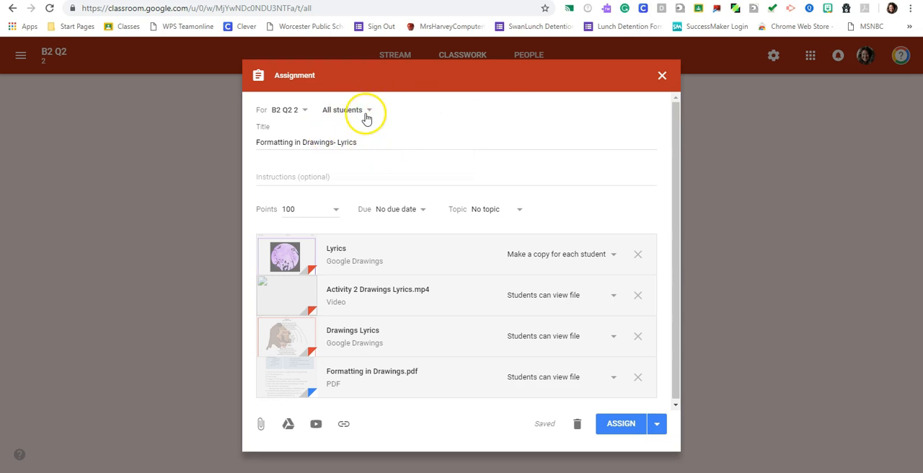
click(296, 209)
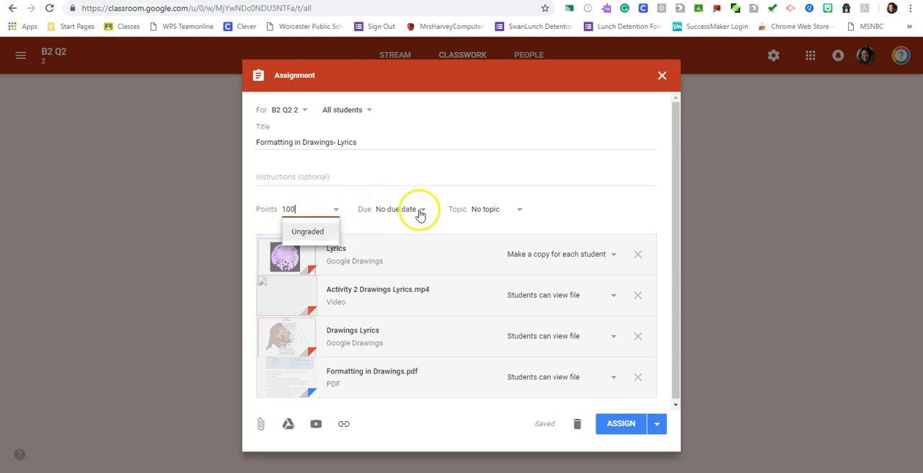
click(395, 209)
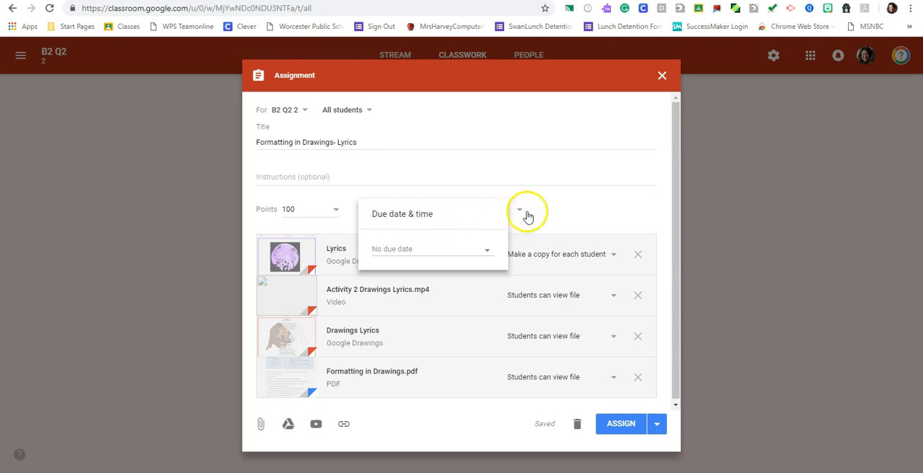
click(585, 214)
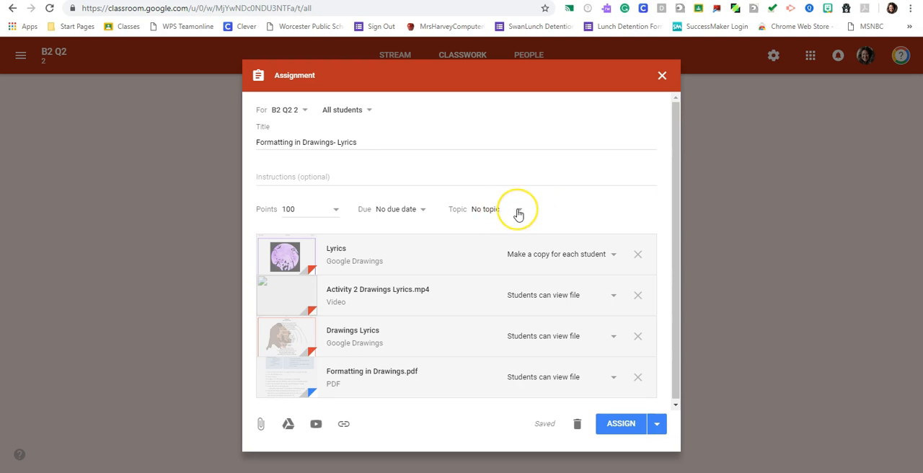
click(495, 211)
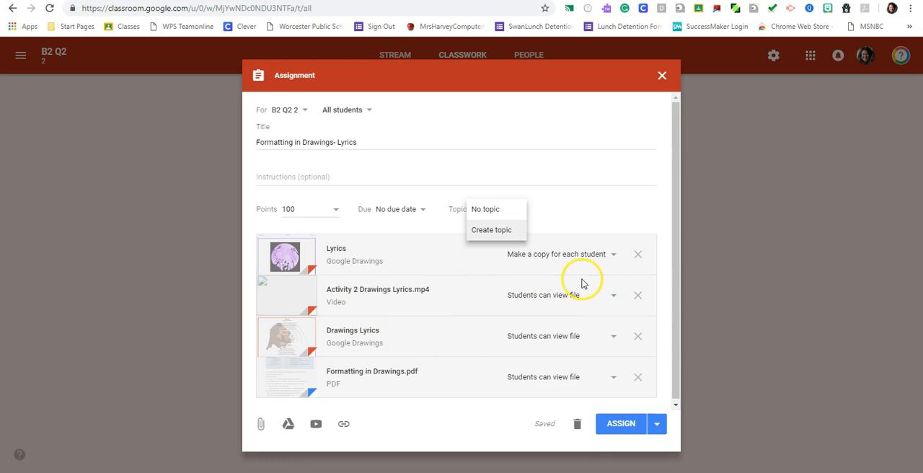
click(660, 75)
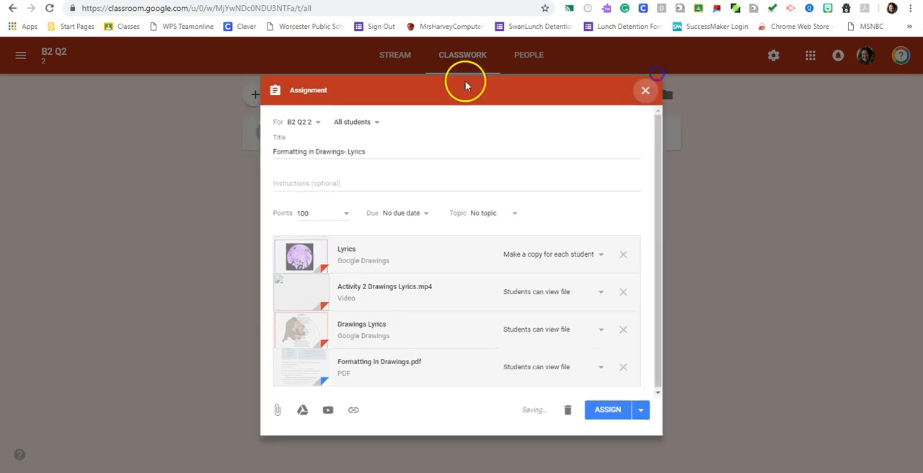
- Examine how the classwork of Block 3 Q1 is organised under topics
click(21, 56)
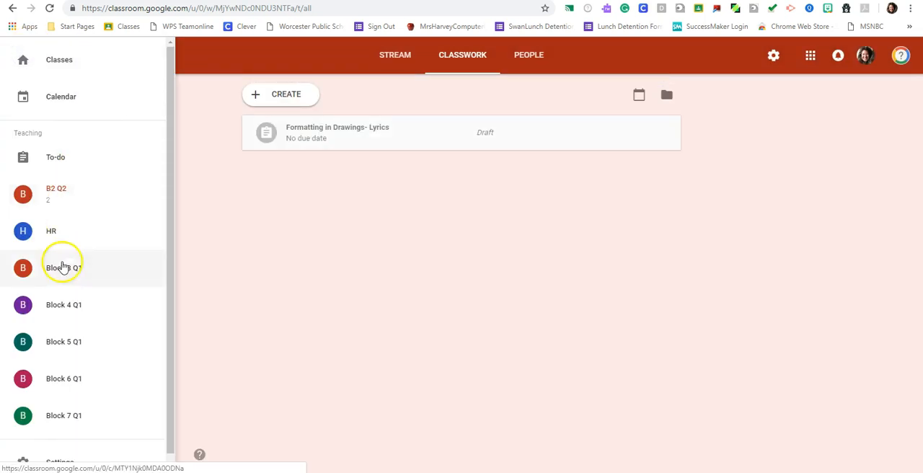
click(62, 266)
click(472, 45)
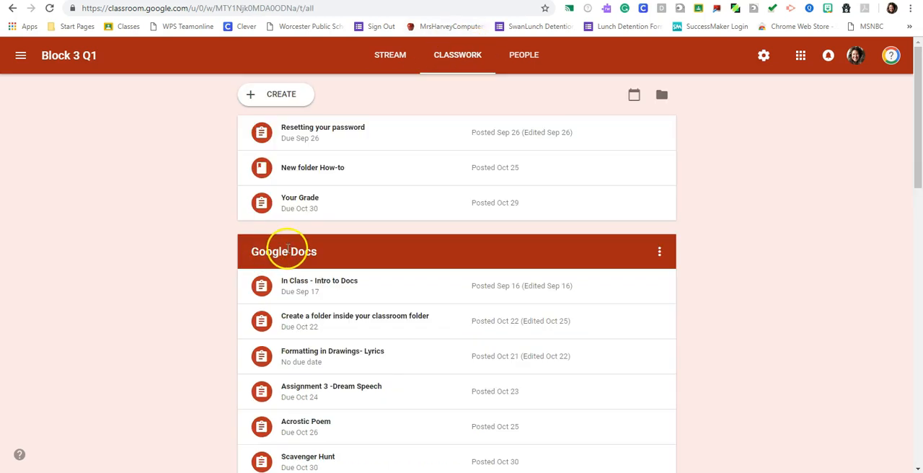
scroll(310, 167, down, 5)
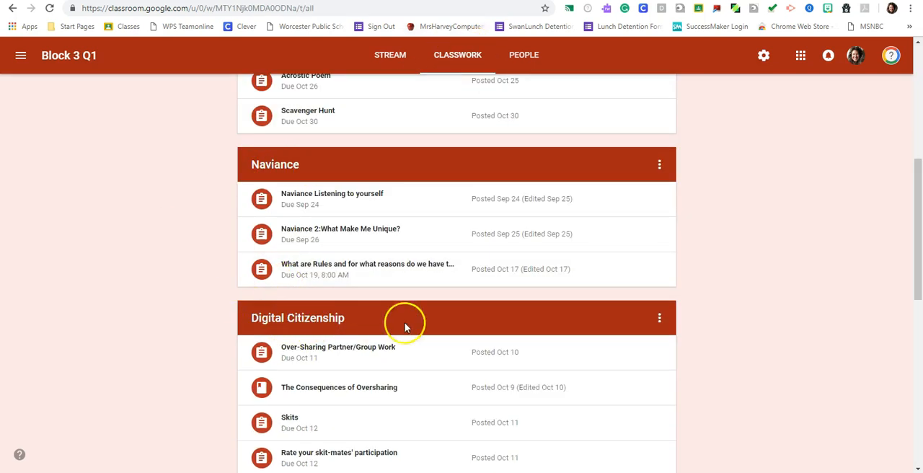
scroll(758, 324, up, 2)
scroll(479, 340, up, 2)
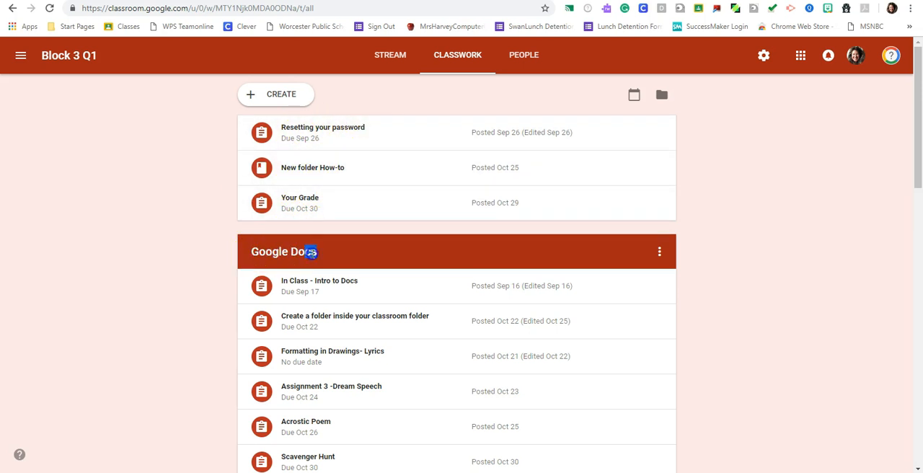
- View the classes overview and the calendar, and open Block 5 Q1's Scavenger Hunt assignment due on Tuesday the 30th
click(21, 56)
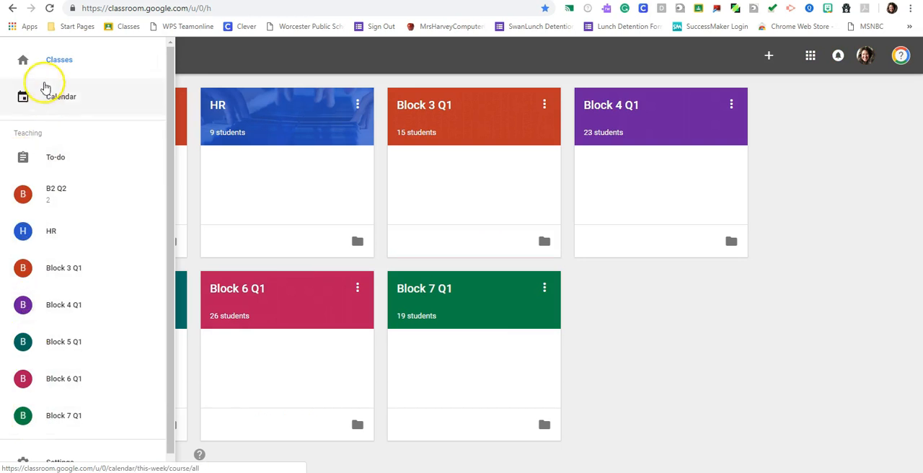
click(48, 60)
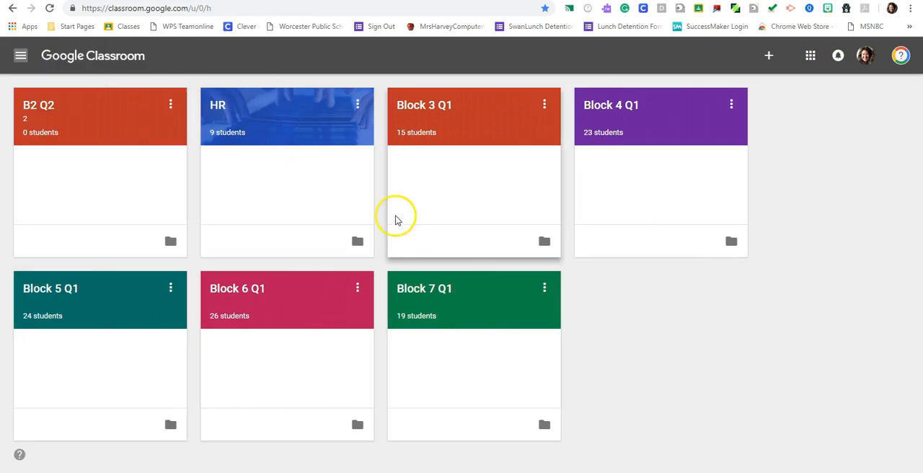
click(21, 55)
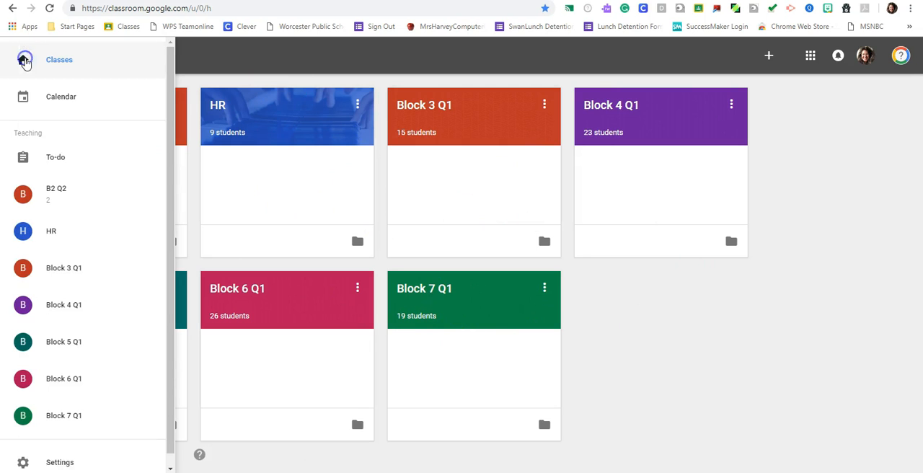
click(47, 124)
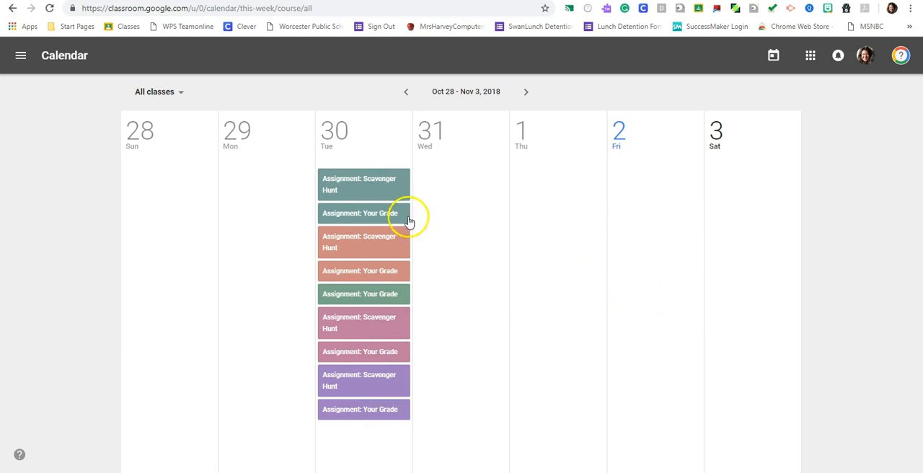
click(363, 190)
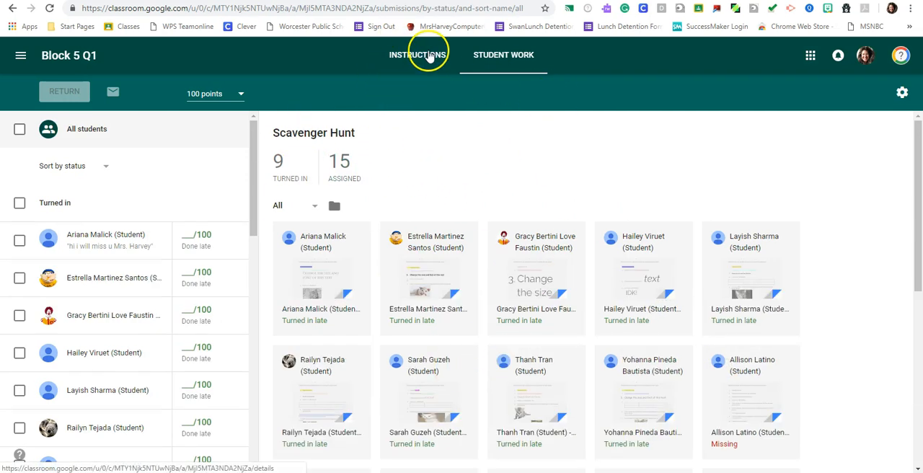
- Start a new assignment in the classwork of Block 5 Q1
click(49, 59)
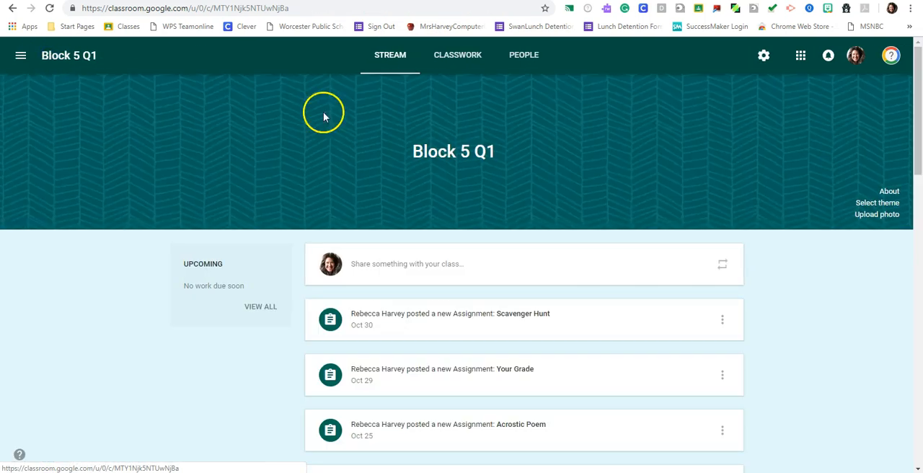
click(439, 60)
click(262, 95)
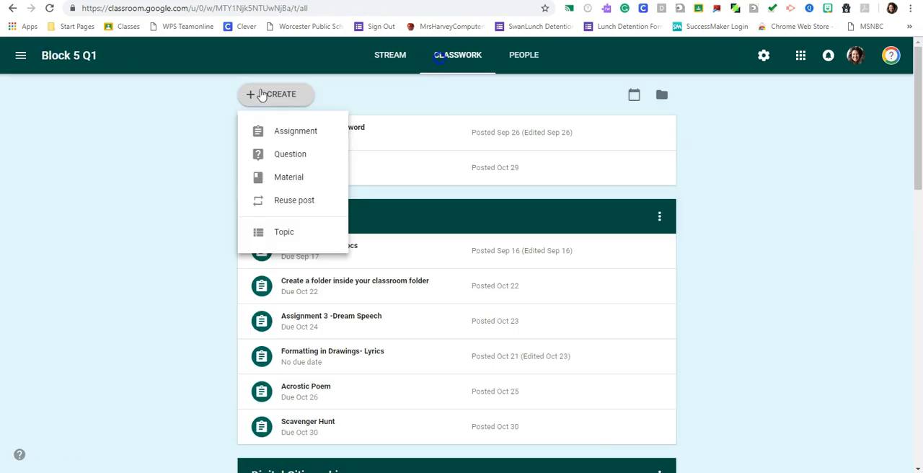
click(289, 133)
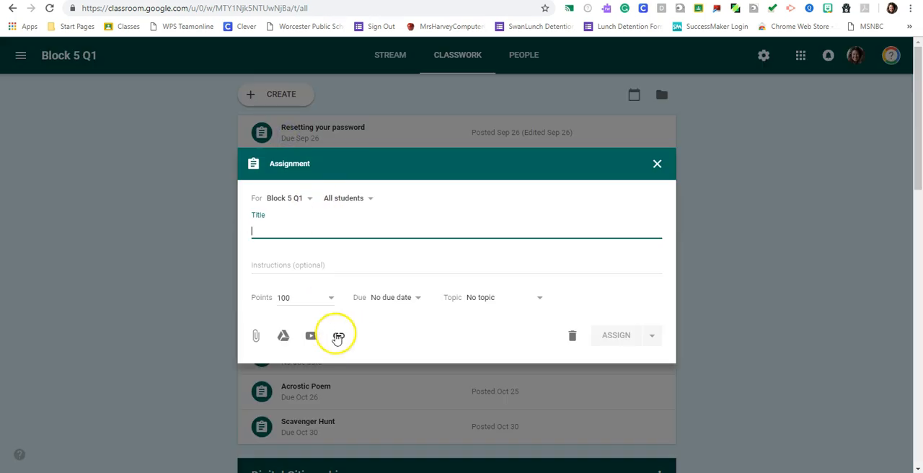
- Search Google Drive for "template" and attach the [Template] Acrostic Poem drawing, making a copy for each student
click(282, 336)
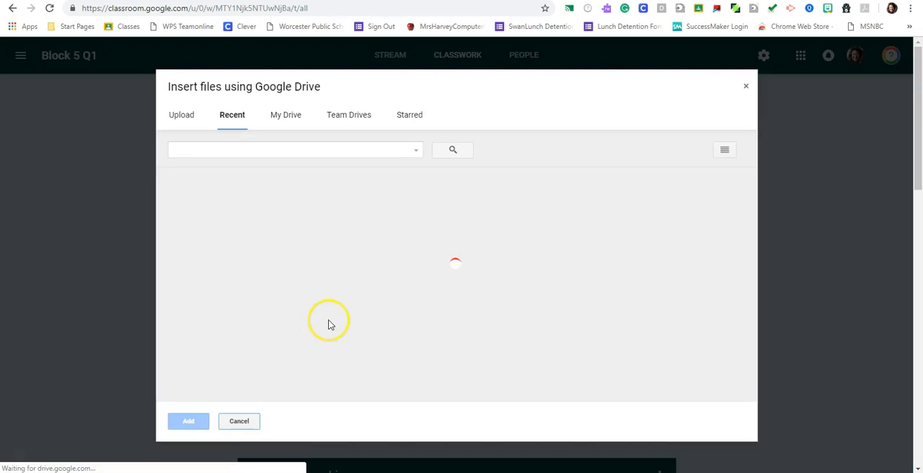
scroll(555, 314, down, 7)
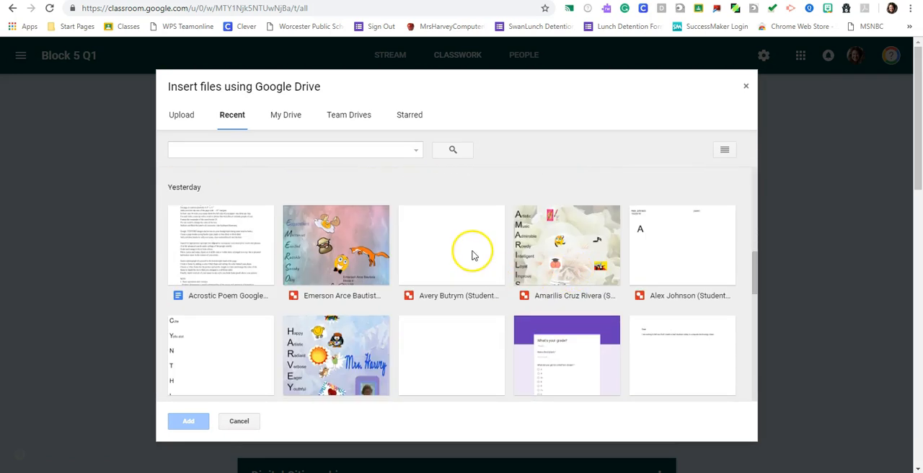
scroll(307, 241, down, 2)
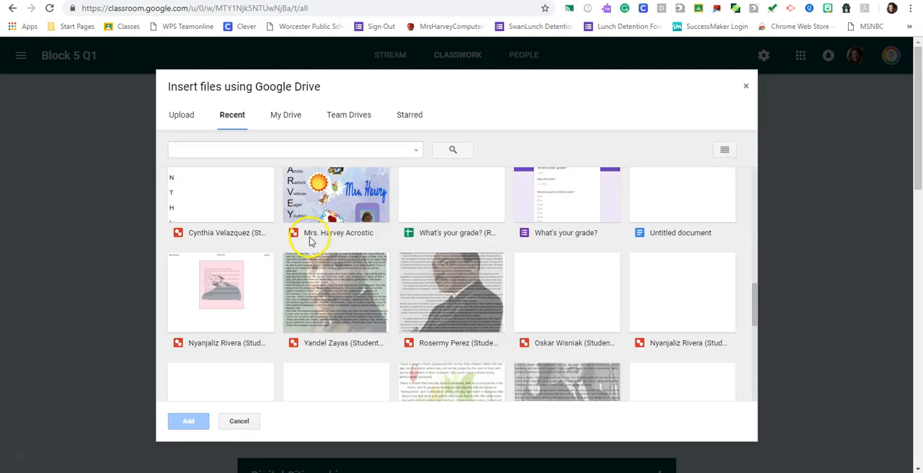
scroll(314, 240, down, 3)
click(343, 148)
text(template)
key(Return)
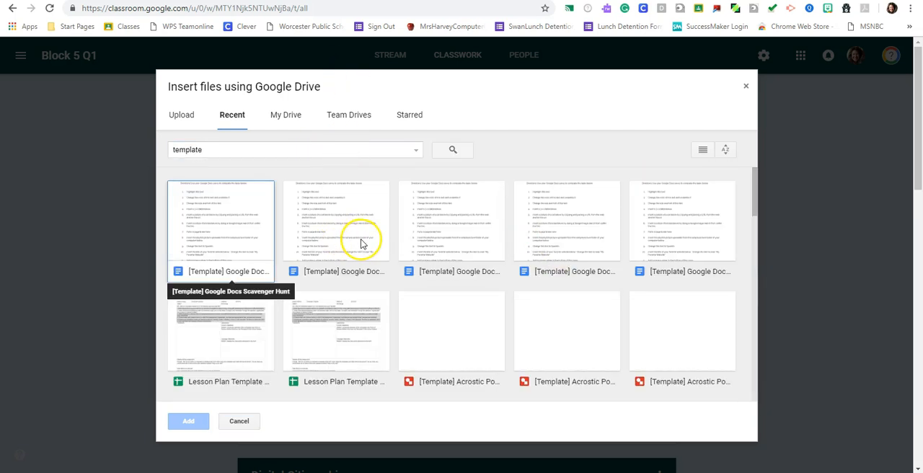
double_click(497, 346)
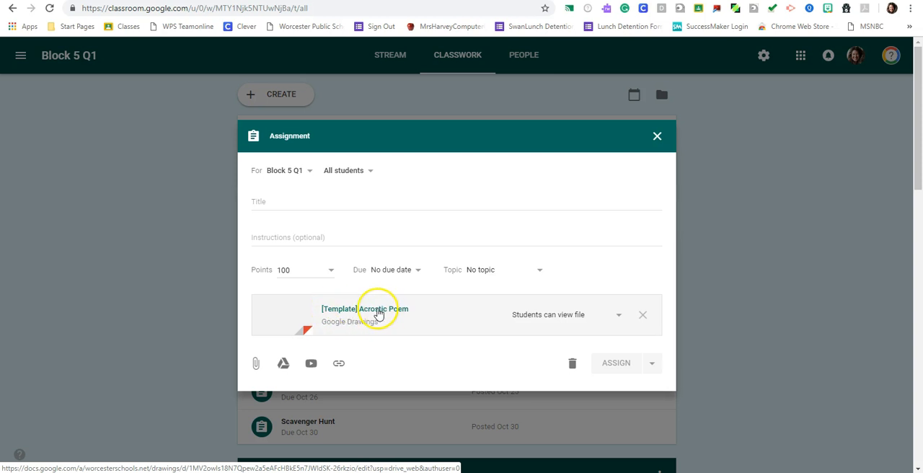
click(620, 318)
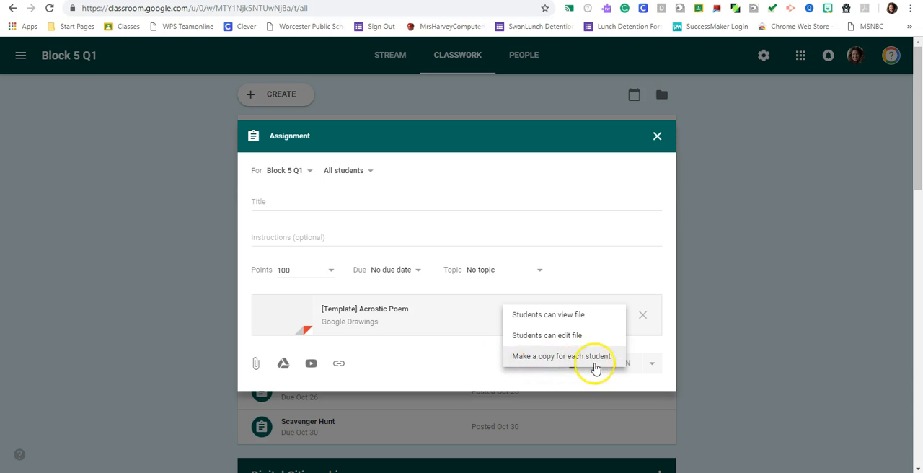
click(570, 356)
- Attach the Google Docs file Acrostic Poem Google Drawings Formatting from Google Drive to the assignment
click(283, 363)
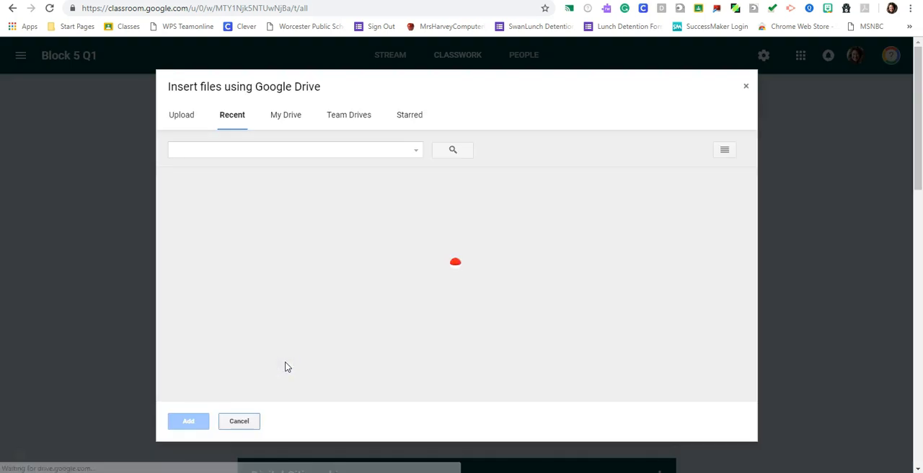
click(249, 150)
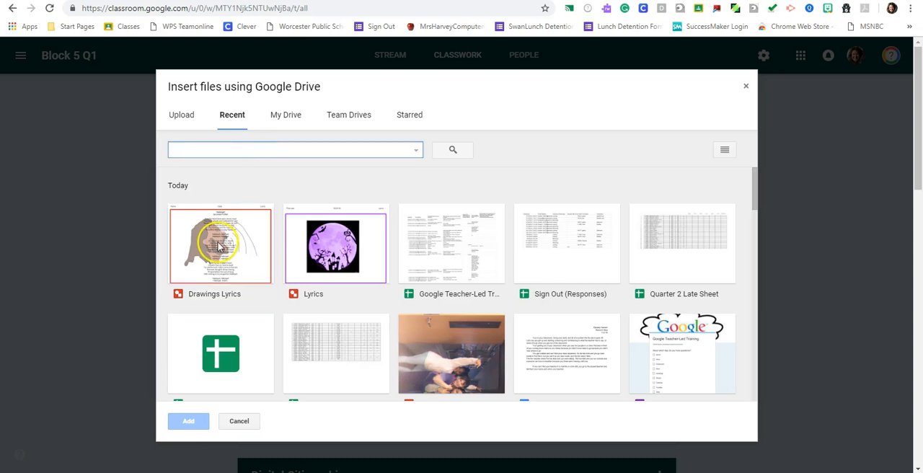
text(ac)
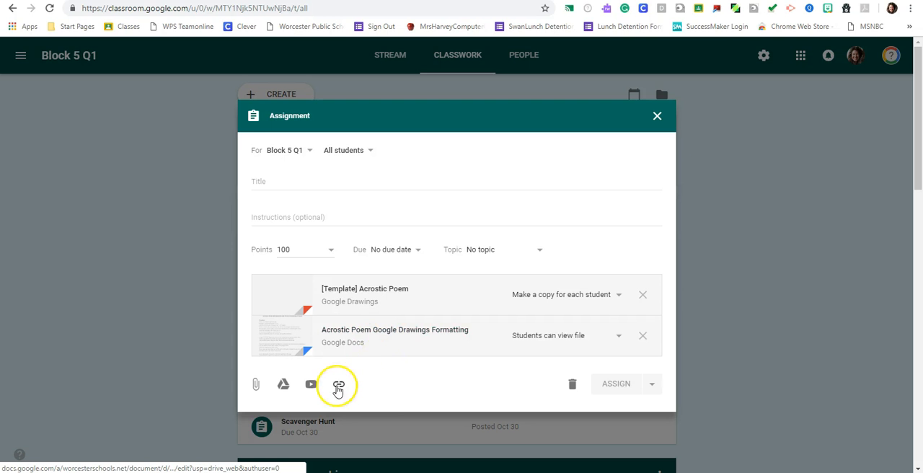
- Review the options for attaching a YouTube video, a web link and an uploaded file, without adding any
click(310, 384)
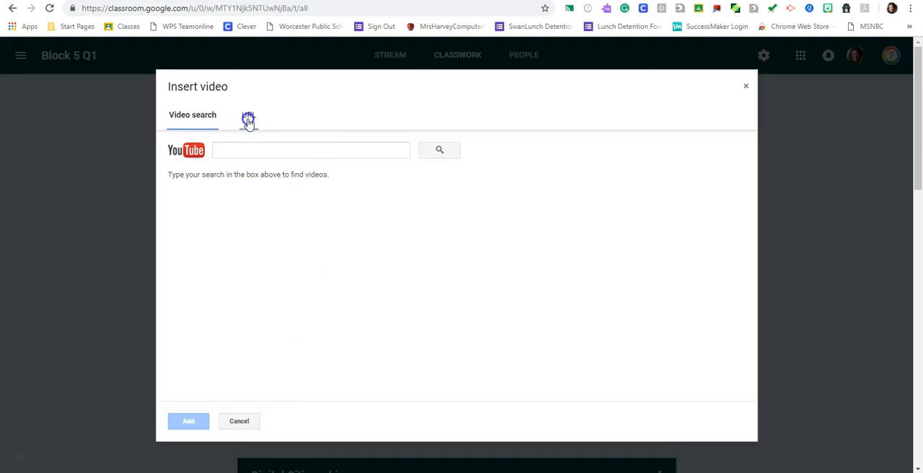
click(248, 118)
click(339, 384)
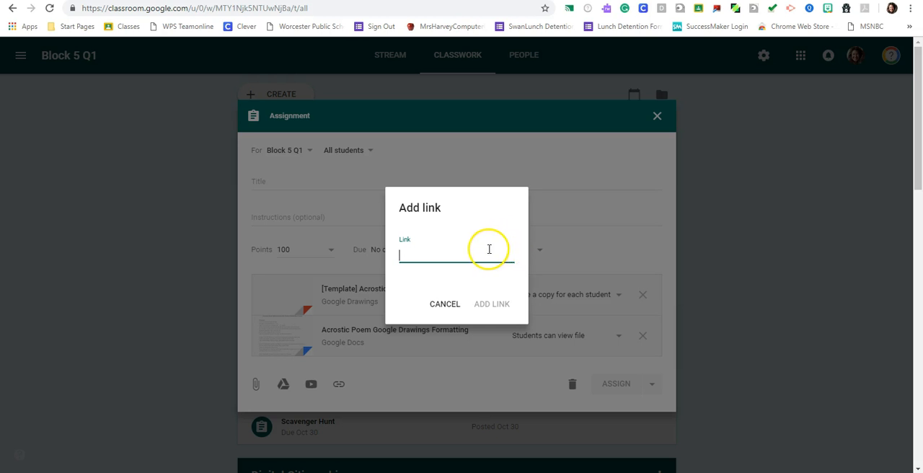
click(447, 304)
click(257, 386)
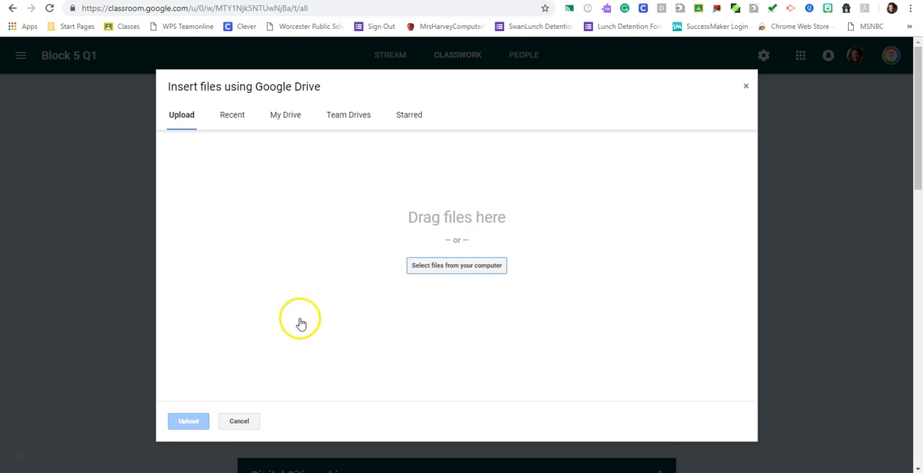
key(Escape)
- Title the assignment "acrostic"
click(477, 176)
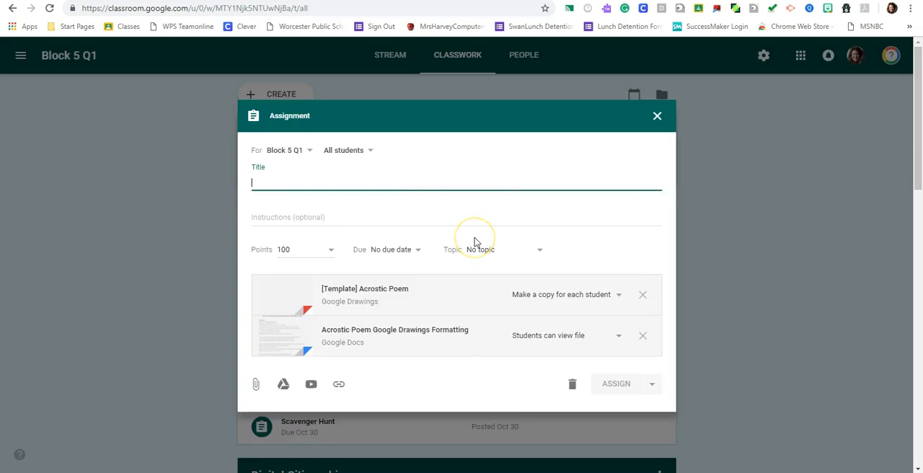
text(ac)
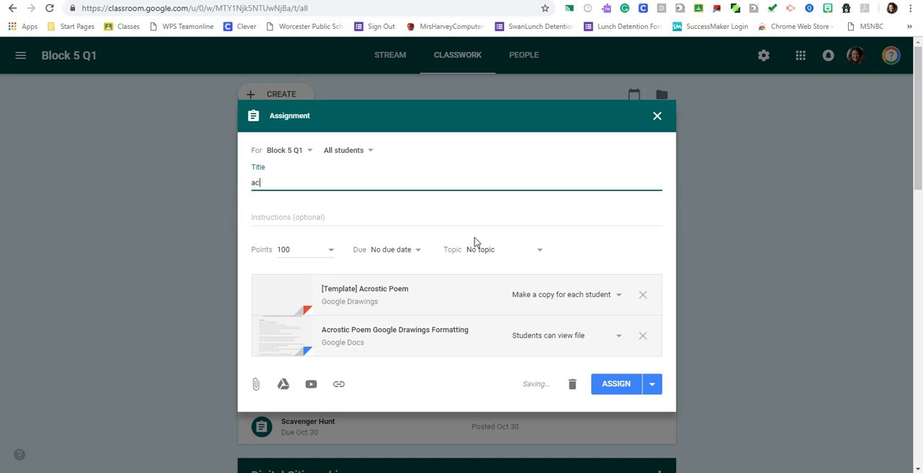
text(rostic)
- Review the instructions field and the options to assign, schedule or save the assignment as a draft
click(613, 384)
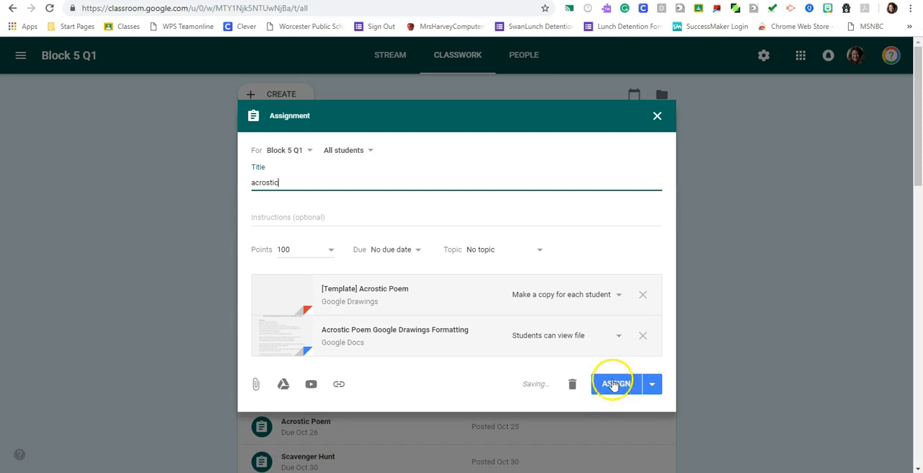
click(299, 217)
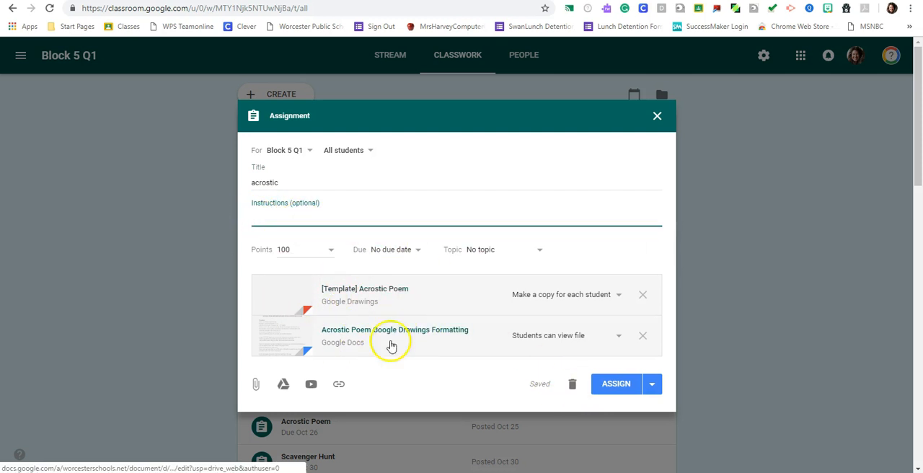
click(652, 383)
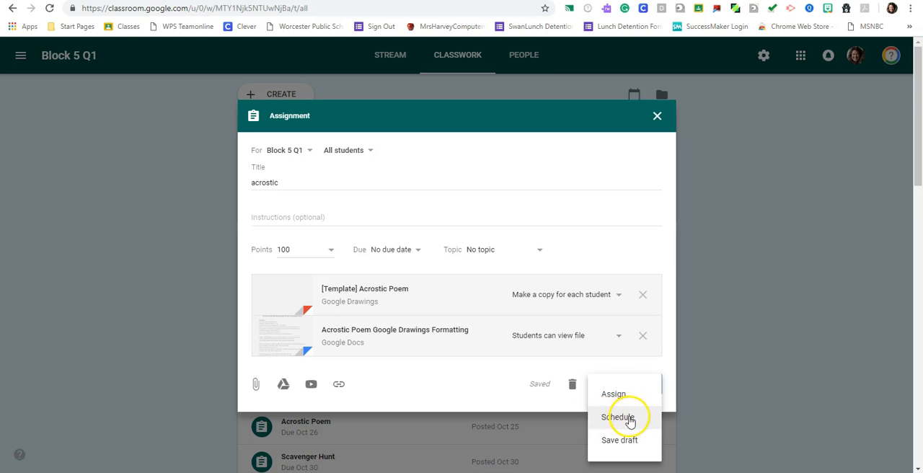
- Review the date and time options for scheduling the acrostic assignment, without scheduling it
click(624, 418)
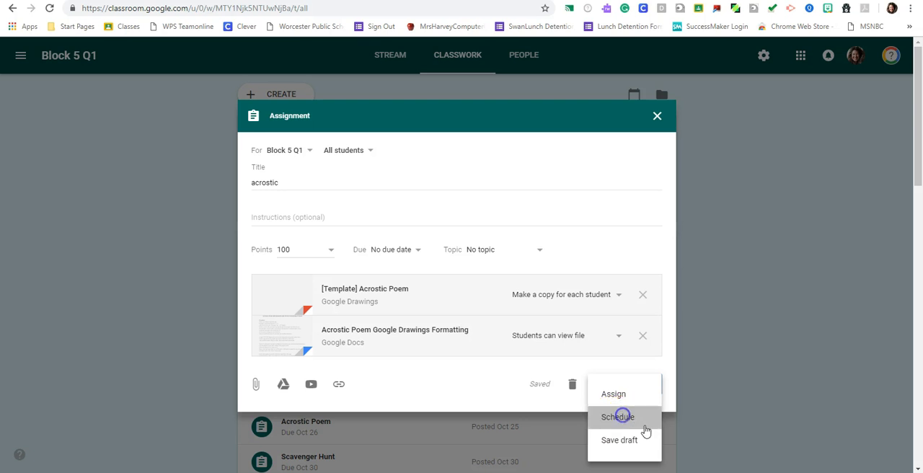
click(416, 242)
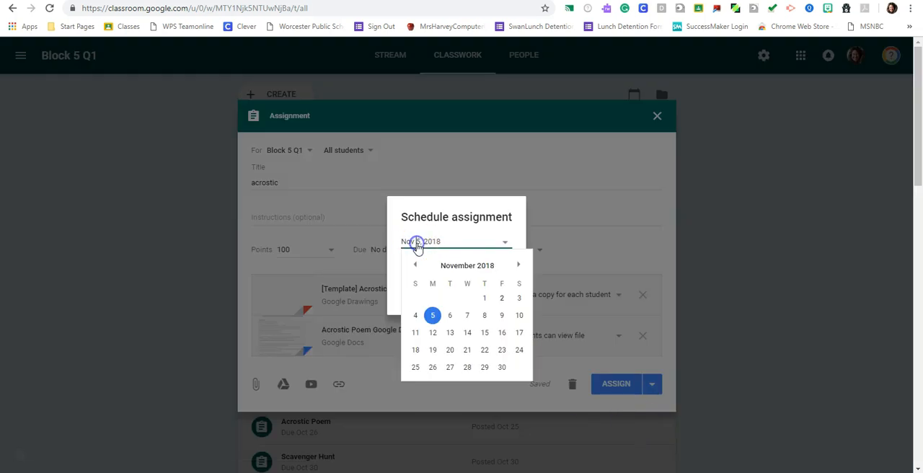
click(494, 217)
click(437, 261)
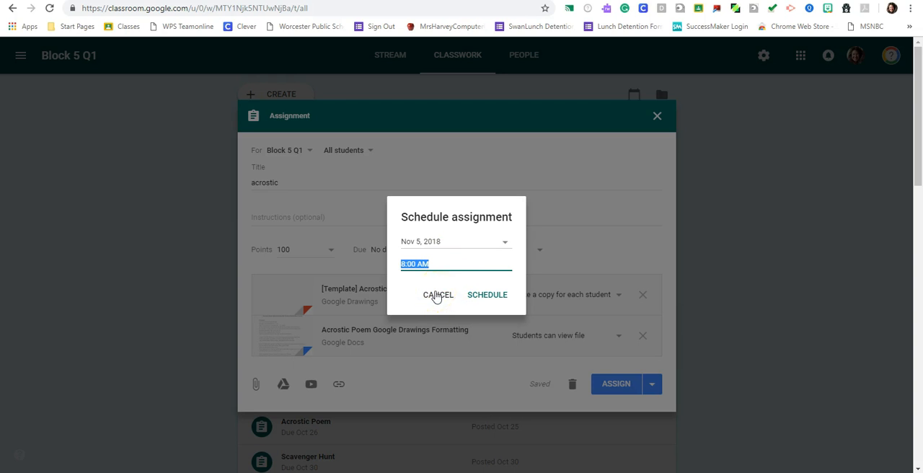
click(437, 296)
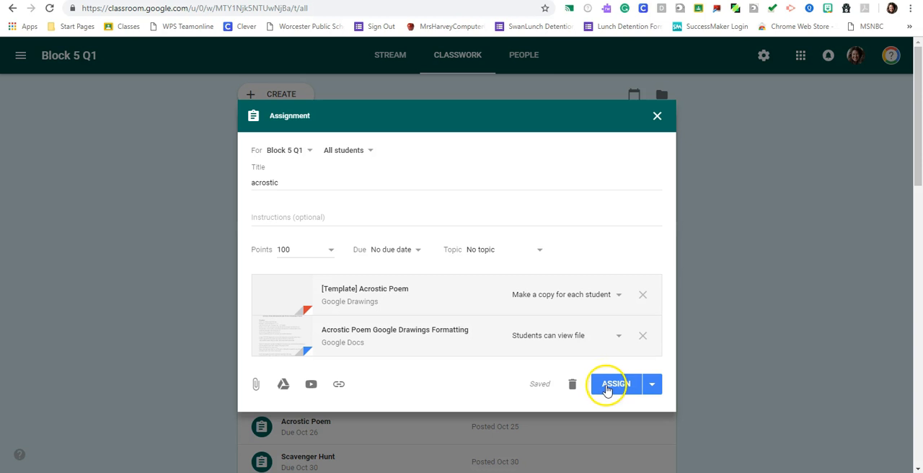
- Save the acrostic assignment as a draft
click(649, 384)
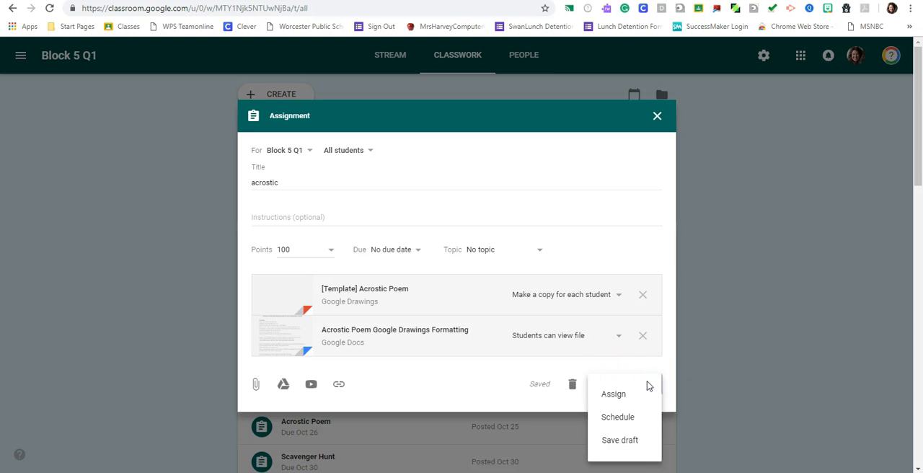
click(622, 441)
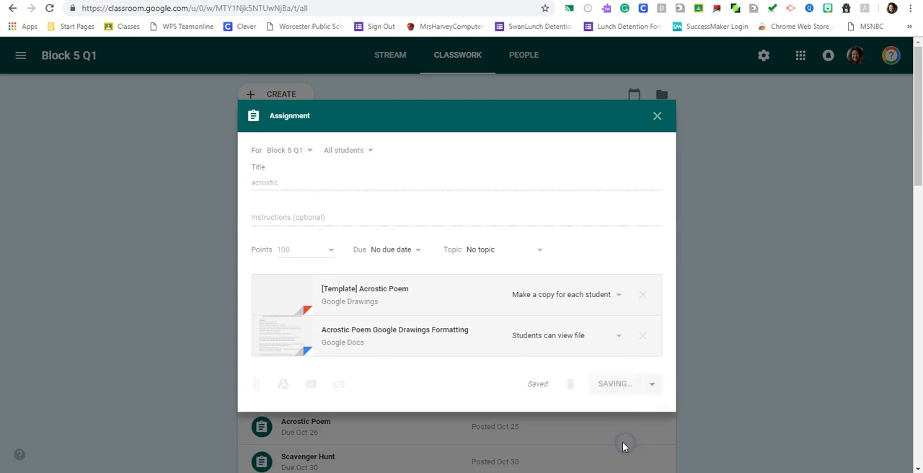
- Reopen the acrostic draft for editing, review its assign, schedule and save options, and close it without changes
click(661, 204)
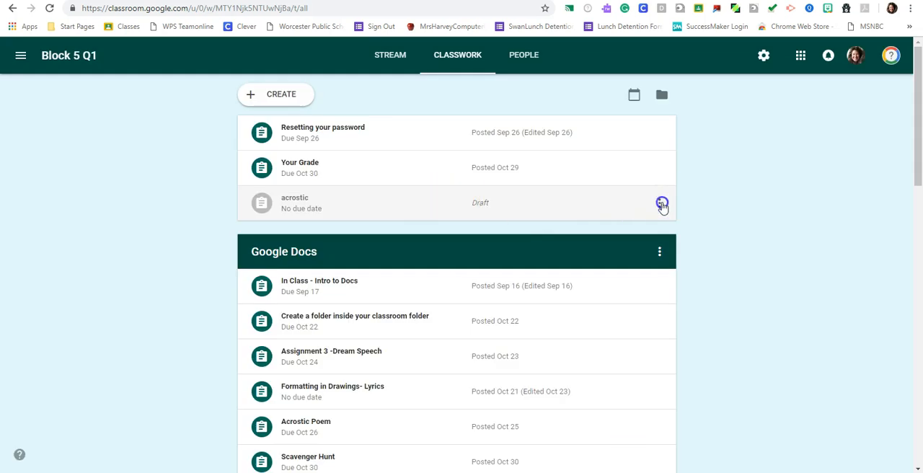
click(618, 234)
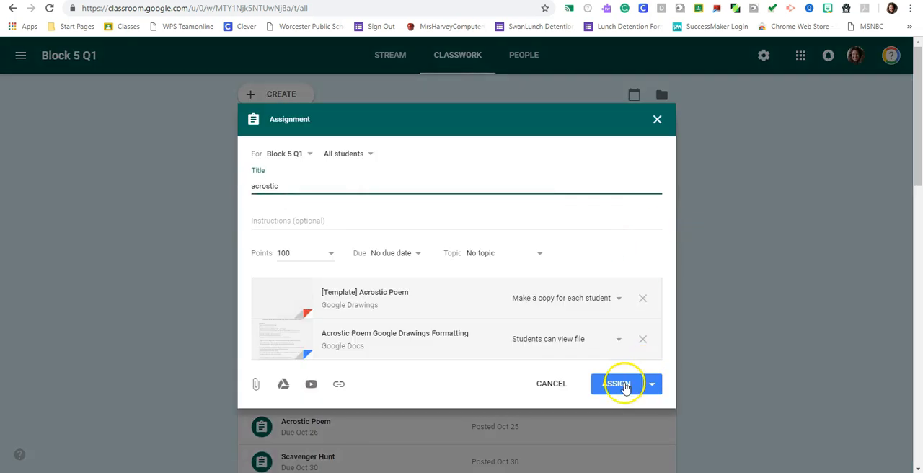
click(652, 383)
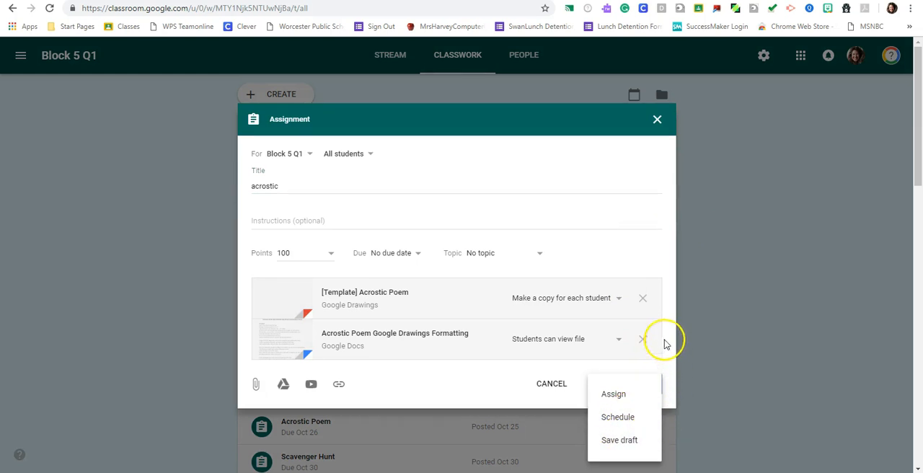
click(669, 330)
click(656, 119)
- Delete the acrostic draft from the Block 5 Q1 classwork
click(659, 203)
click(644, 259)
click(496, 289)
- Expand the Rate your skit-mates' participation assignment and review its details and available actions
scroll(752, 259, down, 4)
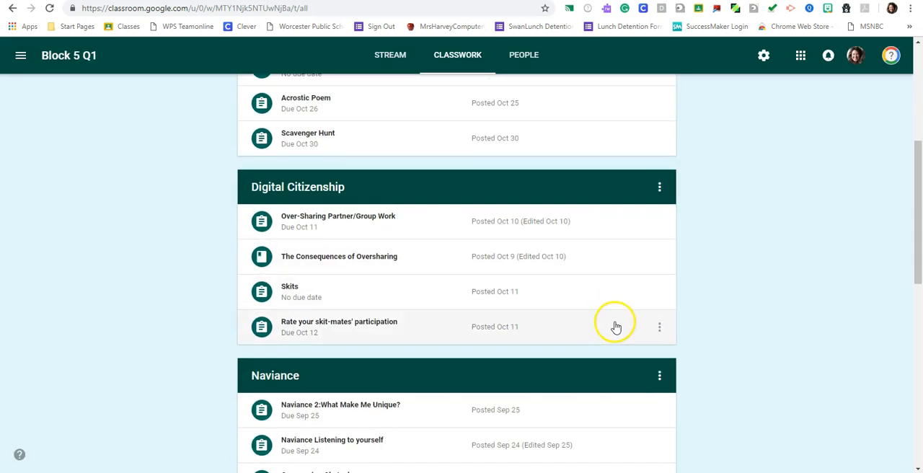
click(617, 326)
scroll(451, 346, down, 2)
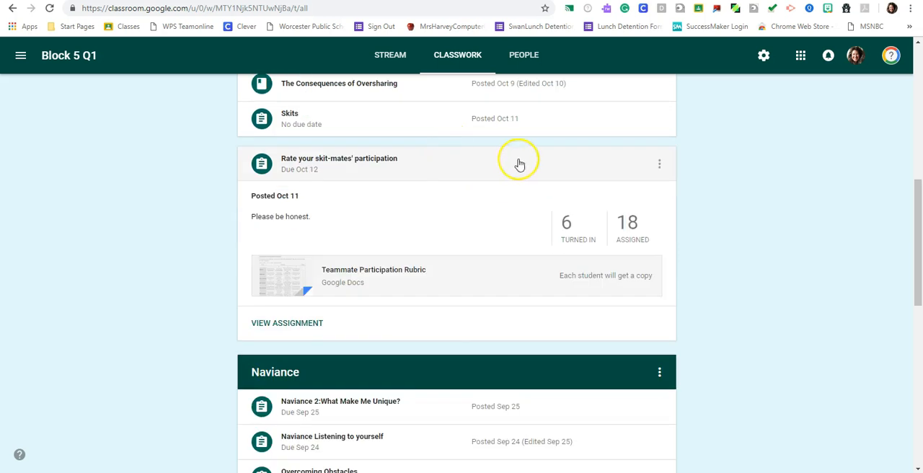
click(660, 163)
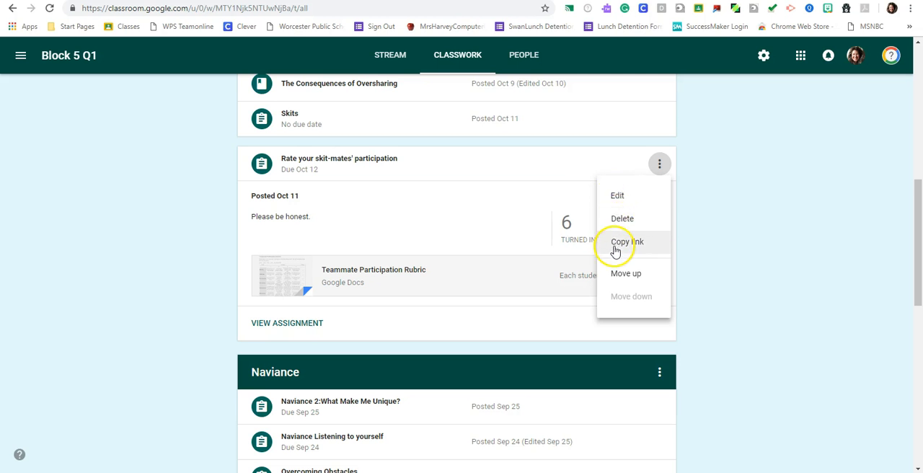
click(733, 249)
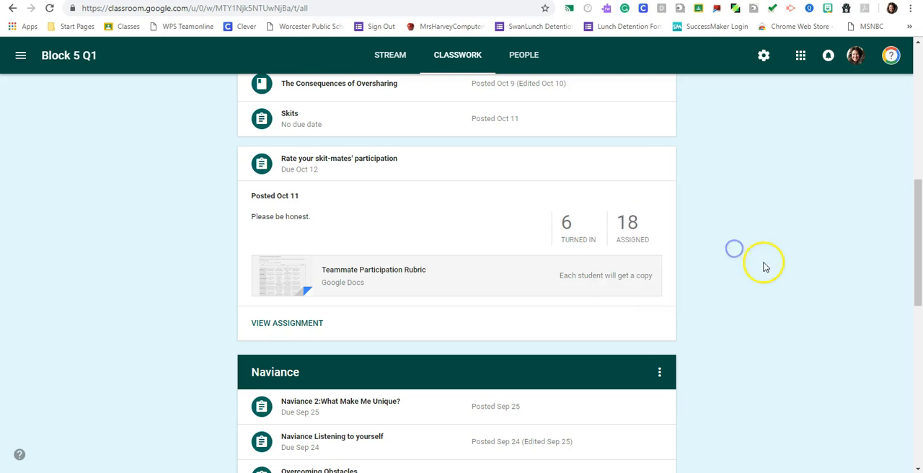
- Review the available actions for the Digital Citizenship topic and its Over-Sharing Partner/Group Work assignment
scroll(793, 251, up, 2)
scroll(793, 251, up, 1)
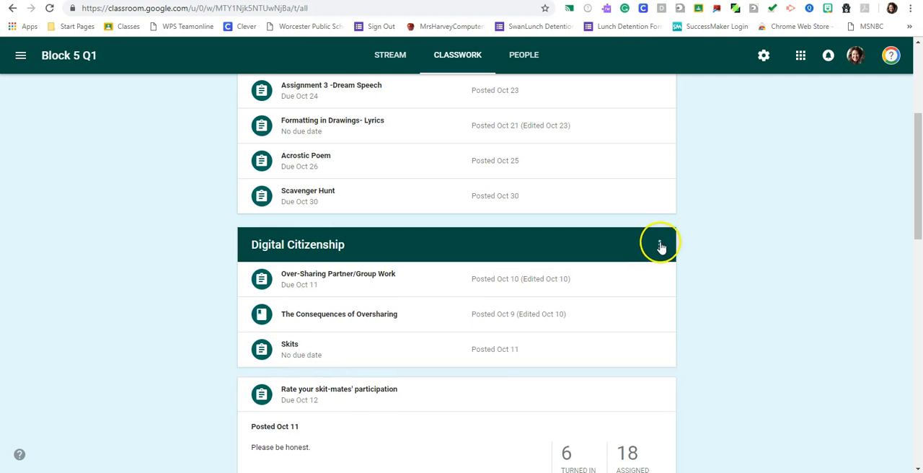
click(659, 245)
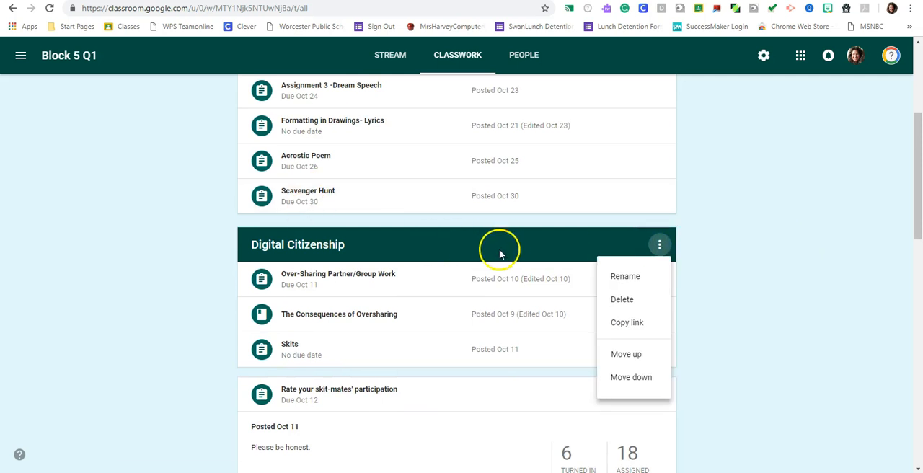
click(815, 296)
click(658, 281)
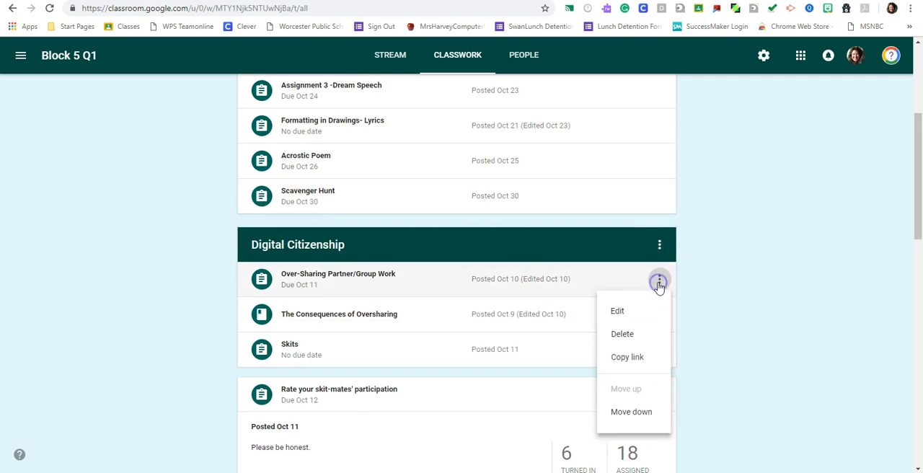
click(756, 351)
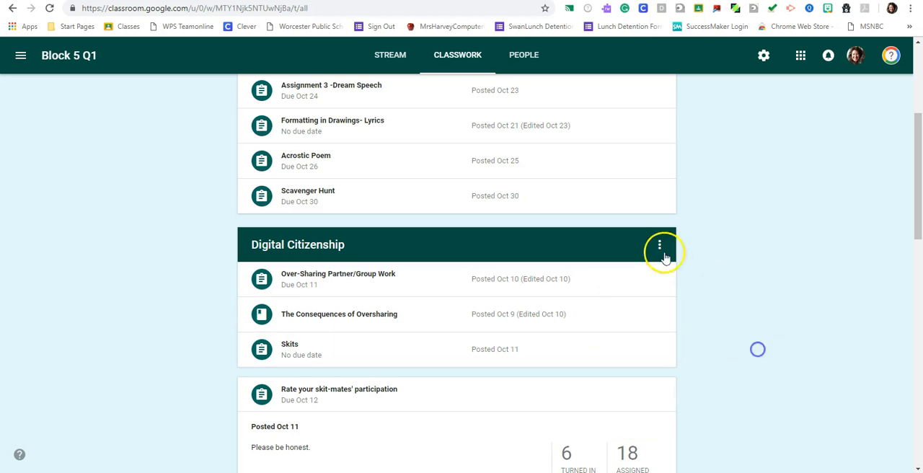
- Move the Digital Citizenship topic up, above the Google Docs topic
click(660, 246)
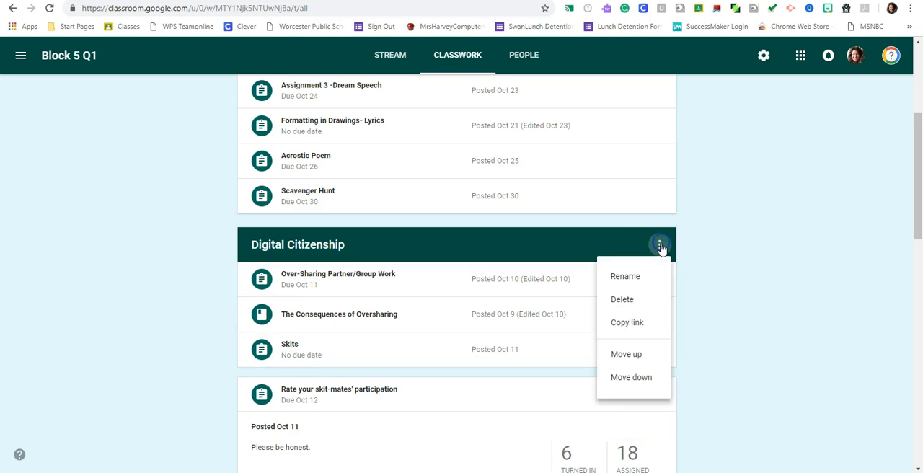
click(634, 354)
scroll(782, 328, up, 4)
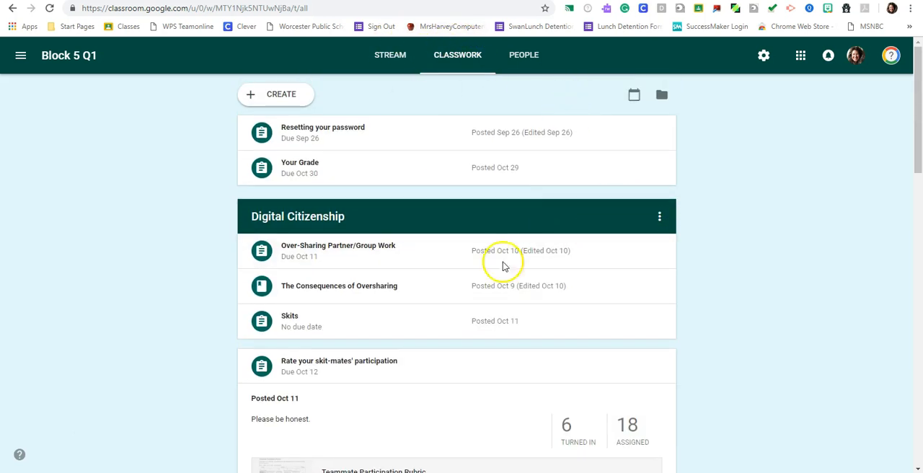
click(659, 217)
click(676, 314)
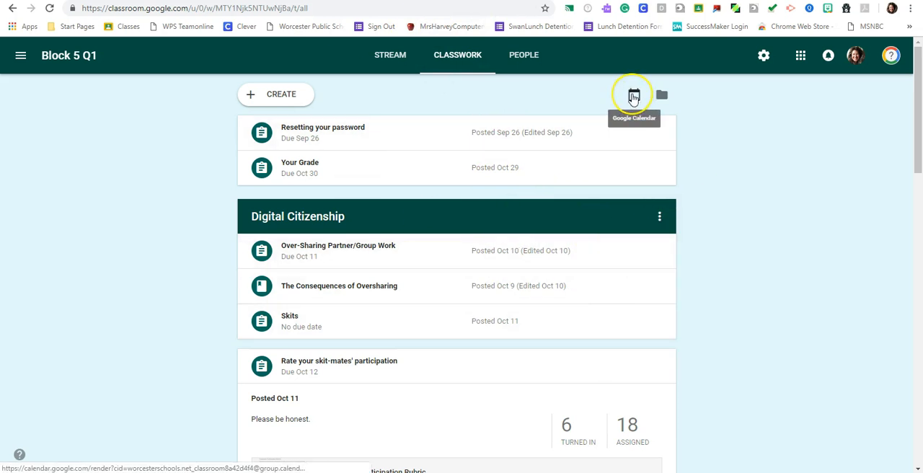
- View the class in Google Calendar, return to Classroom's classwork, and open the class Drive folder
click(633, 97)
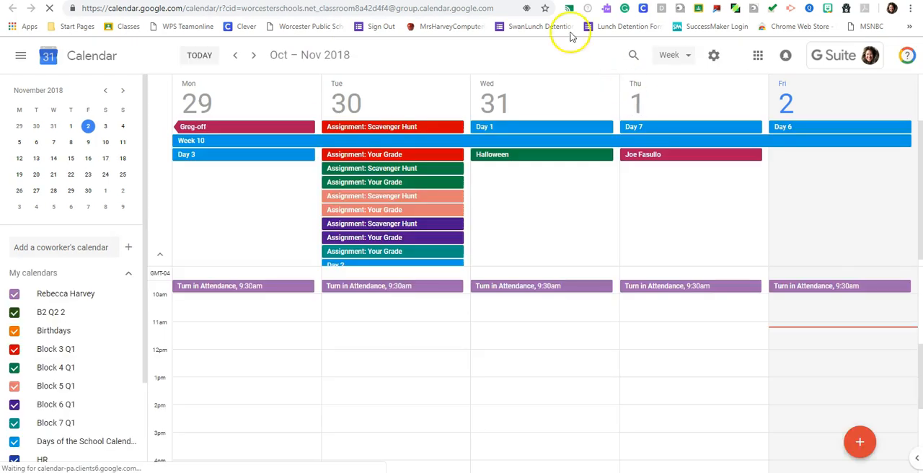
click(555, 1)
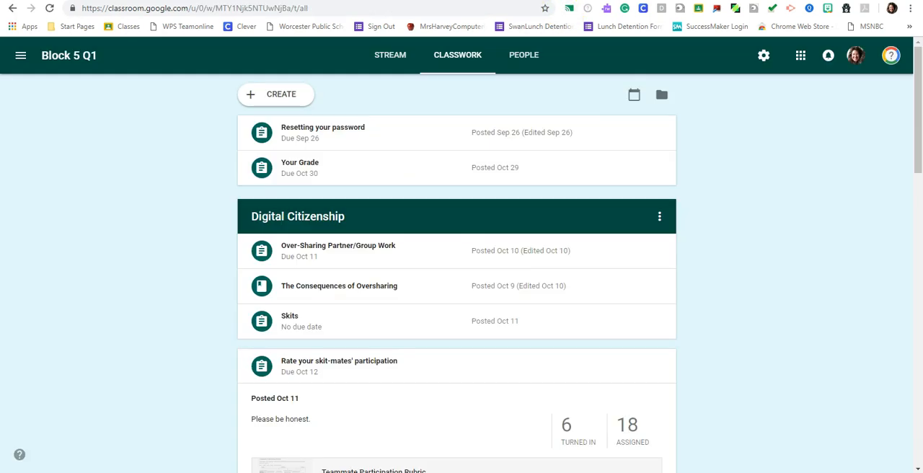
click(660, 95)
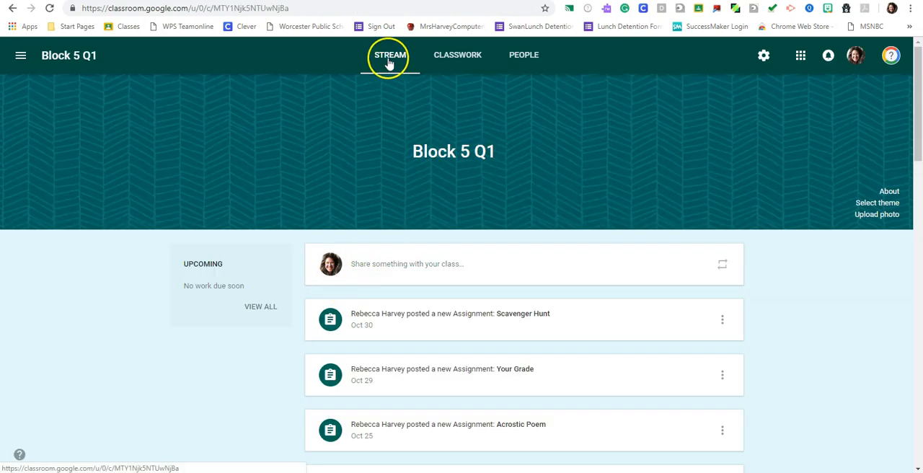
- Look through the assignment posts in the Block 5 Q1 stream
scroll(815, 323, down, 3)
scroll(804, 322, down, 10)
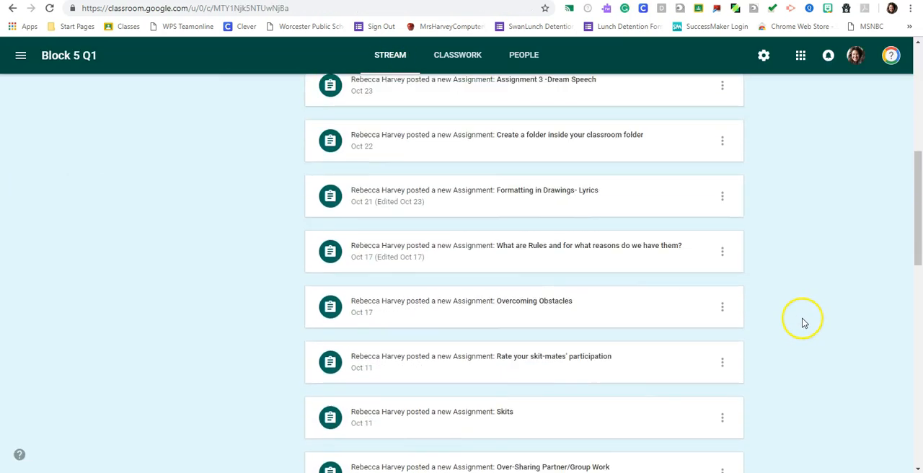
scroll(805, 322, up, 12)
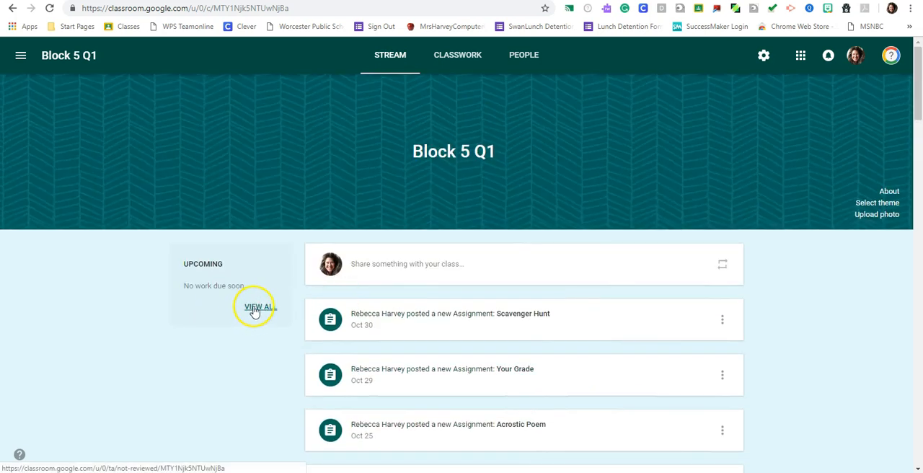
- View all Block 5 Q1 work in the to-do list, checking both the to-review and reviewed lists
click(256, 308)
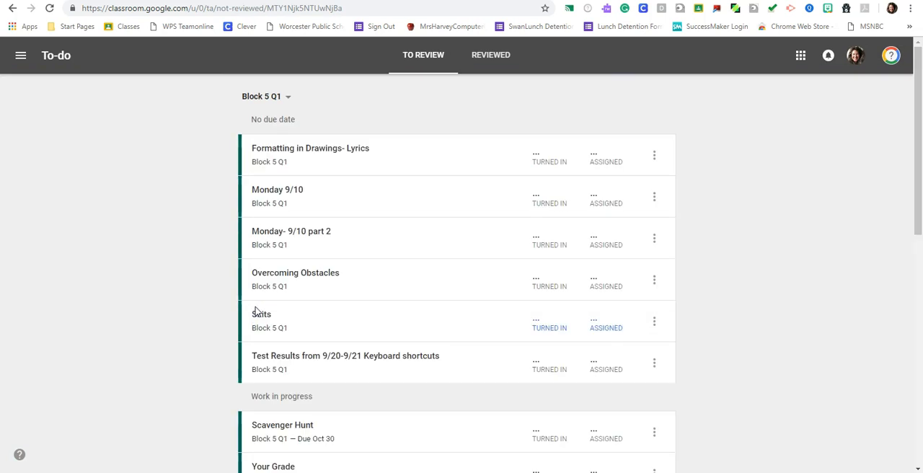
scroll(739, 179, down, 8)
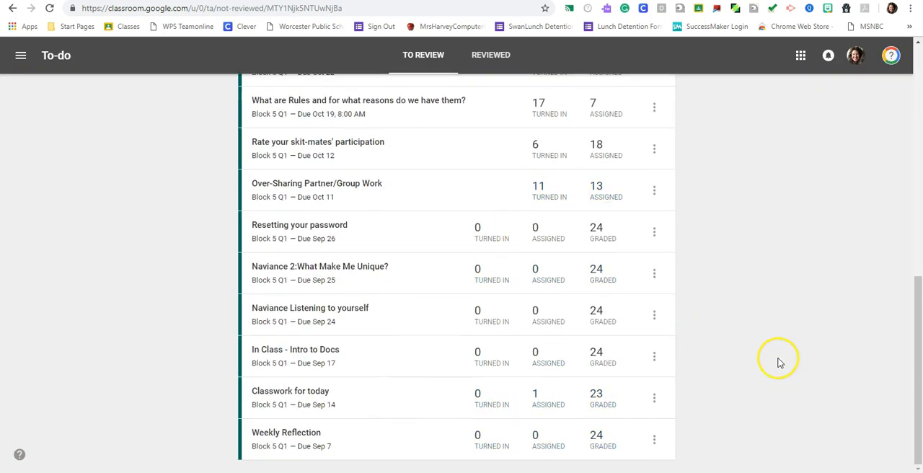
scroll(776, 359, up, 7)
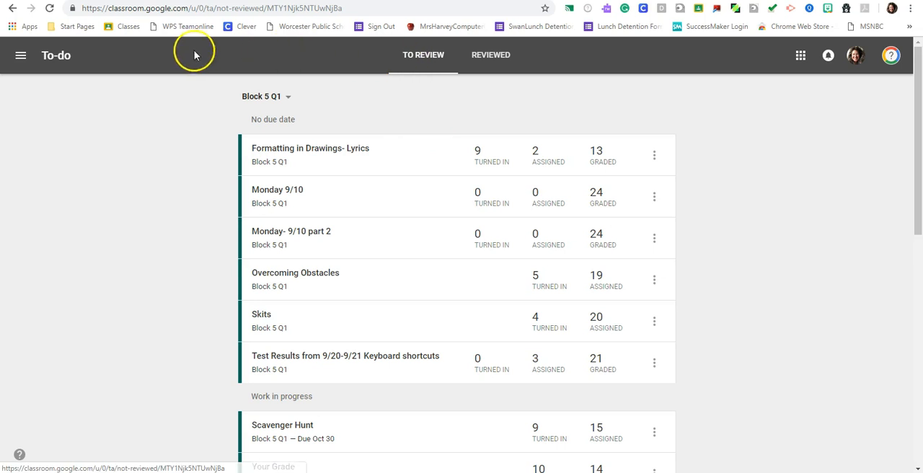
click(488, 65)
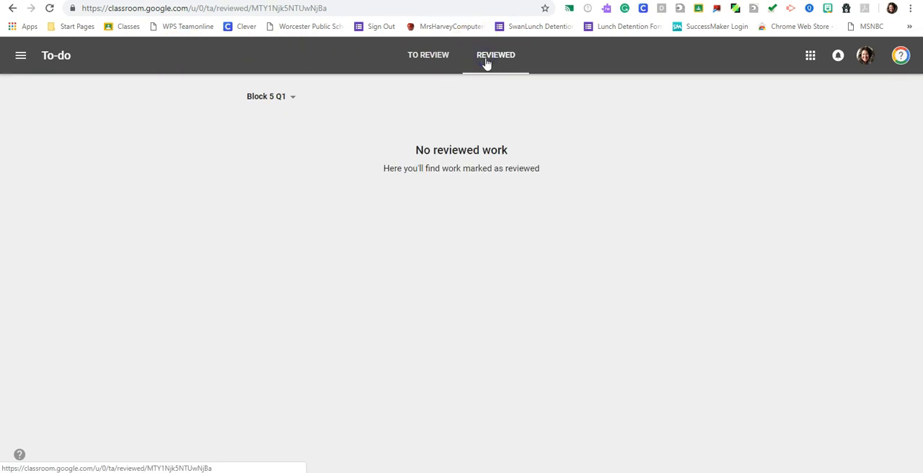
click(423, 58)
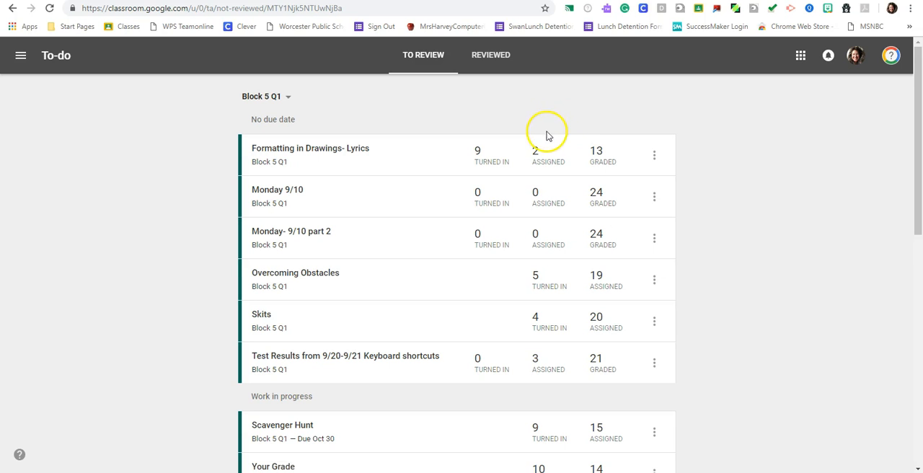
- Open the general Classroom settings and review the profile and notification options
click(20, 61)
click(21, 58)
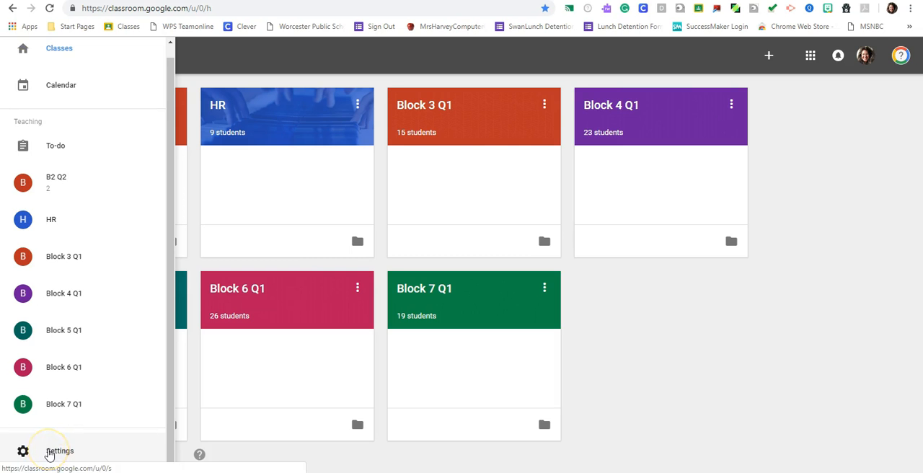
click(48, 451)
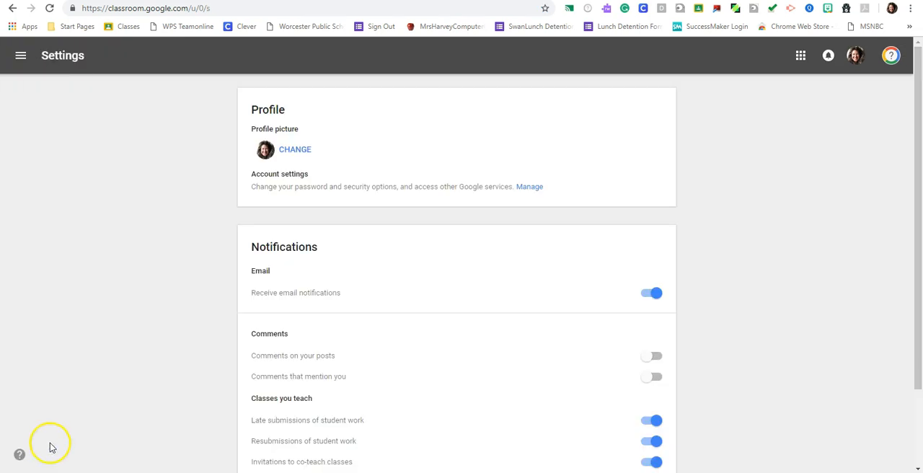
scroll(784, 214, down, 1)
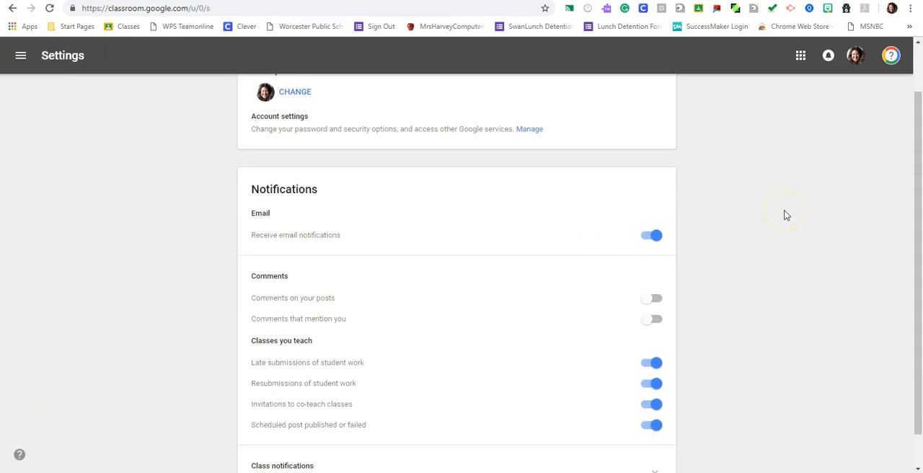
scroll(721, 191, down, 1)
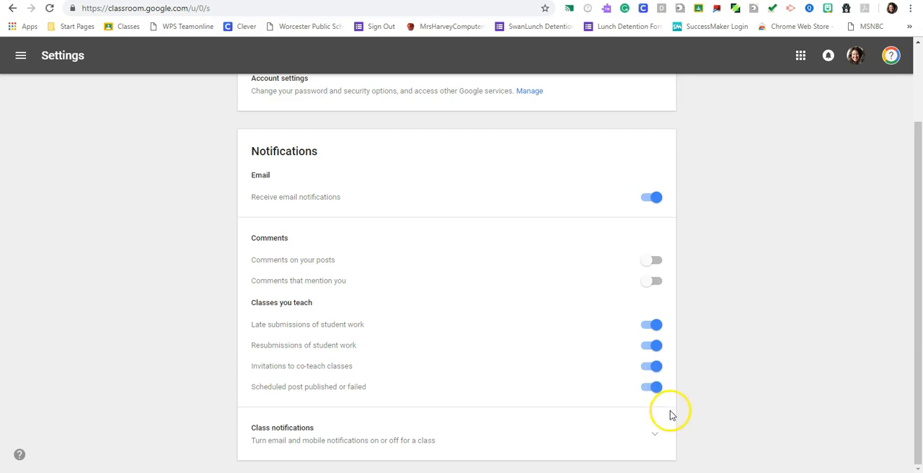
scroll(656, 435, up, 2)
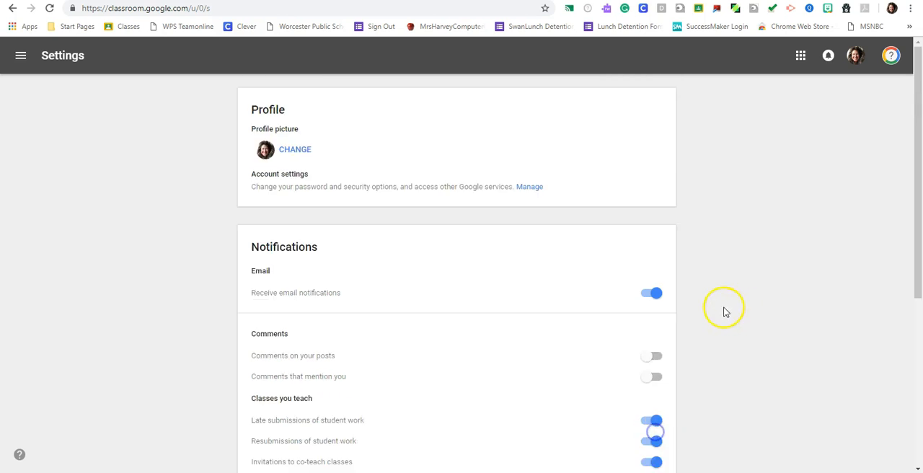